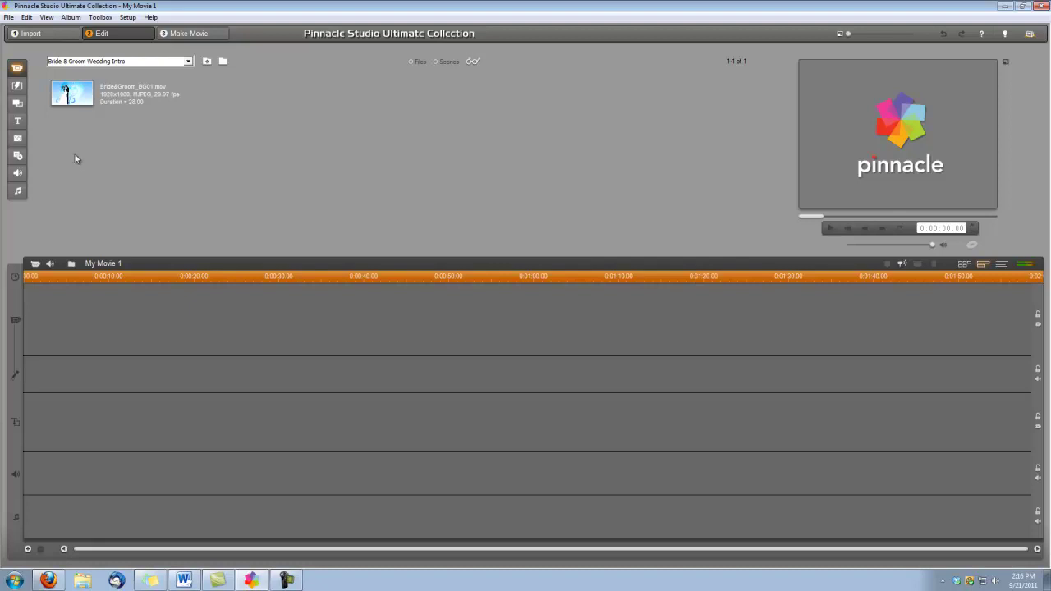
- Place Bride&Groom_BG01.mov on the video track and trim its out-point to 0:00:17.00 (18 s)
{"action": "left_click_drag", "start_coordinate": [78, 93], "coordinate": [46, 332]}
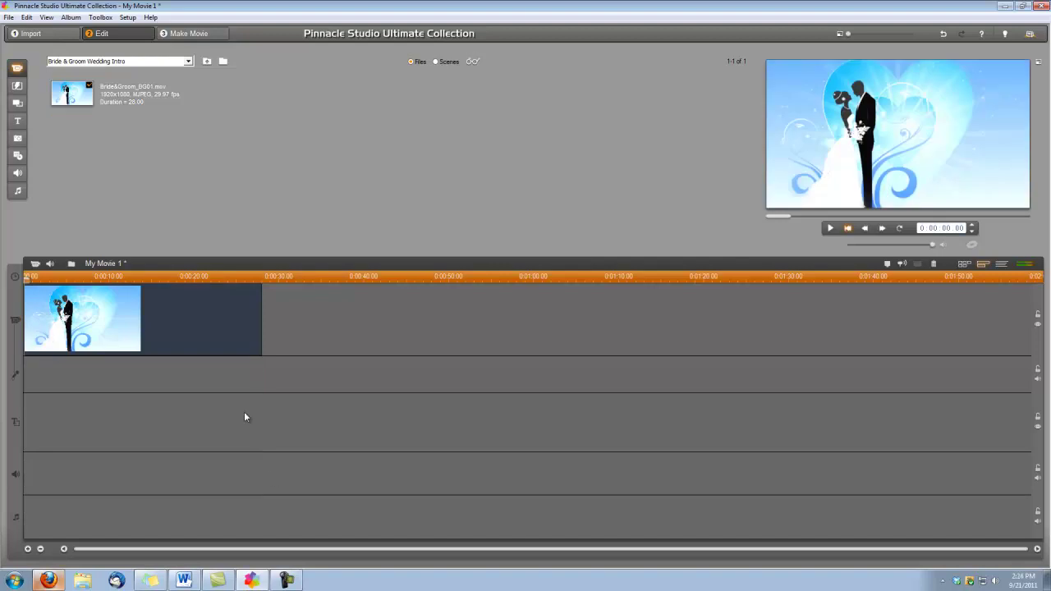
{"action": "left_click", "coordinate": [35, 266]}
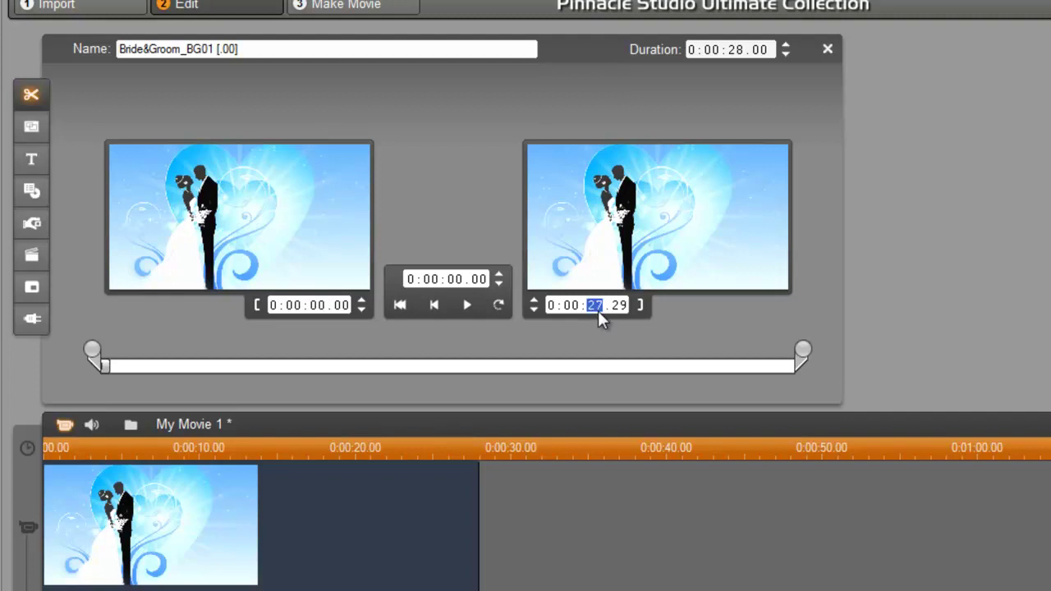
{"action": "type", "text": "17"}
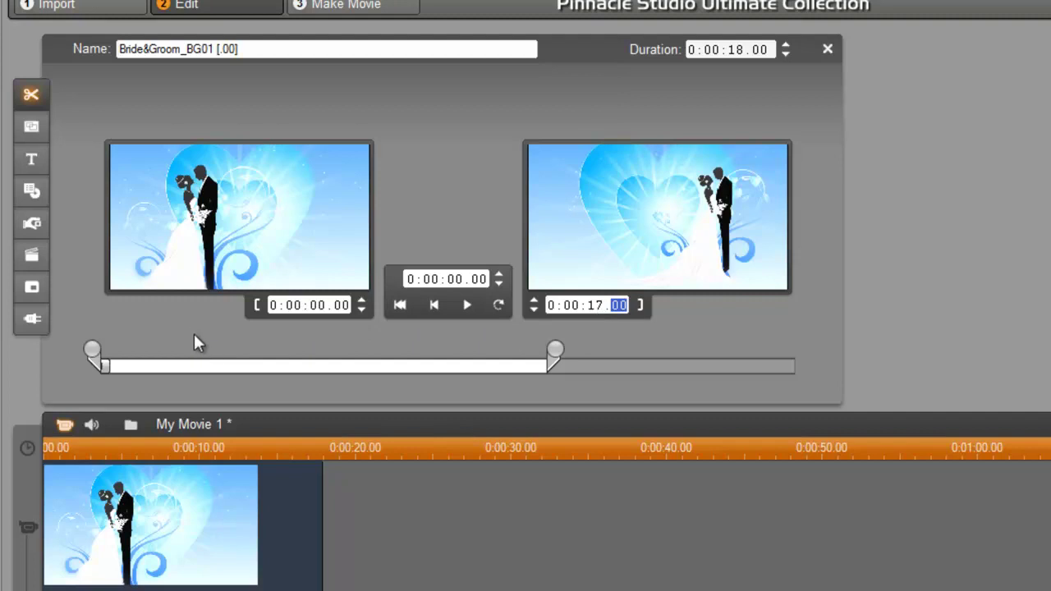
- Create a Motion Title Overlay at the very start of the movie
{"action": "left_click", "coordinate": [30, 157]}
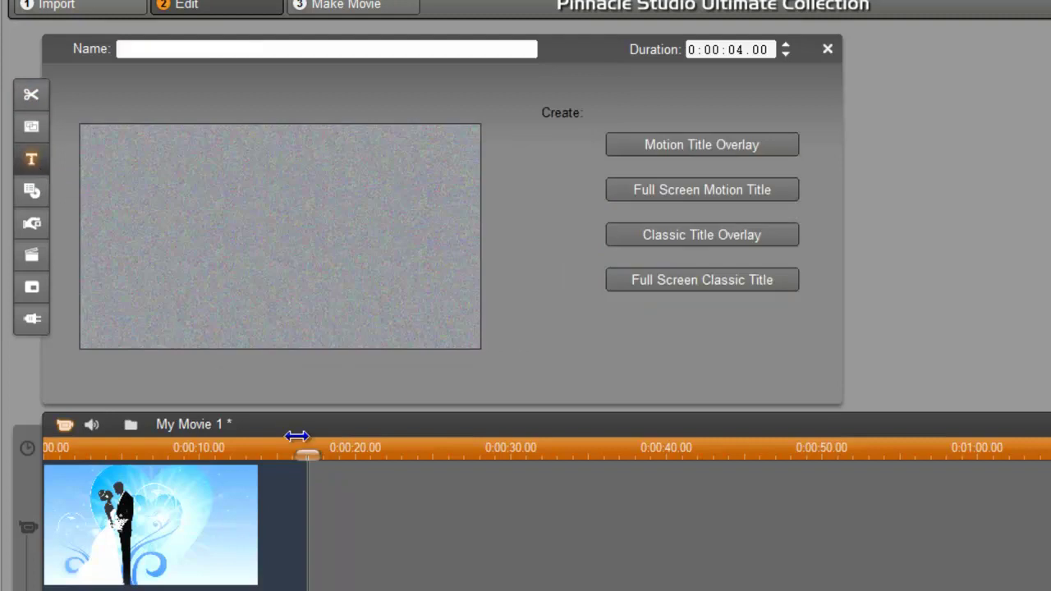
{"action": "left_click_drag", "start_coordinate": [306, 453], "coordinate": [41, 455]}
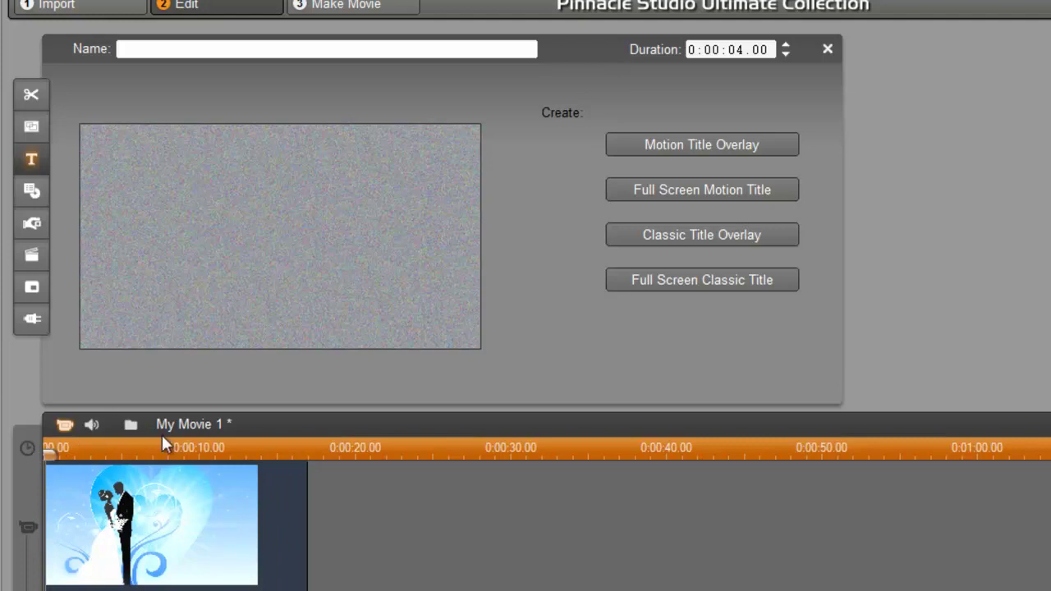
{"action": "left_click", "coordinate": [692, 146]}
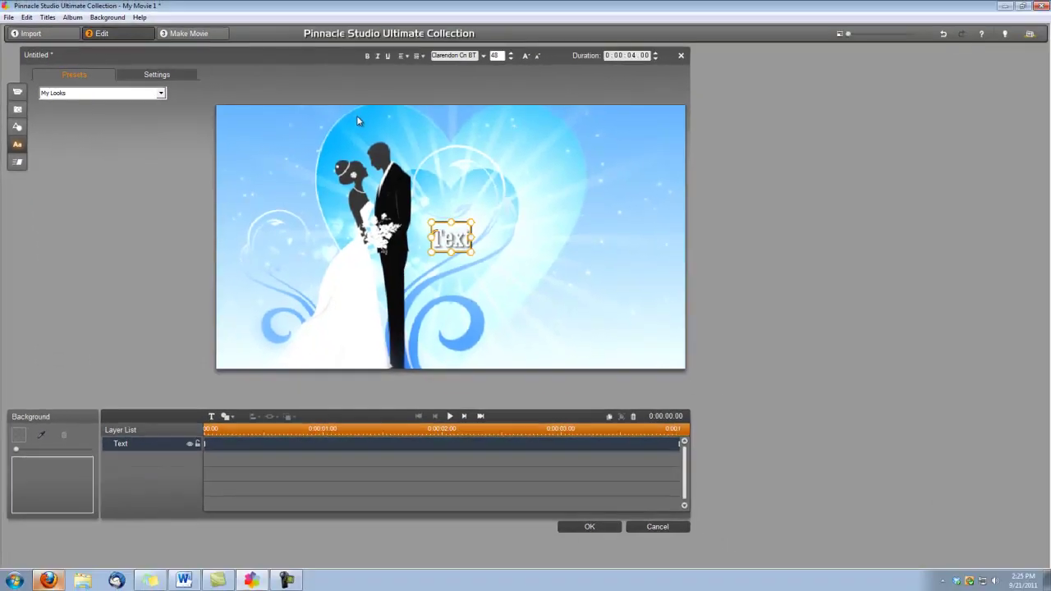
- Set the title font to Palatino Linotype size 36 and its duration to 17 seconds
{"action": "left_click", "coordinate": [475, 59]}
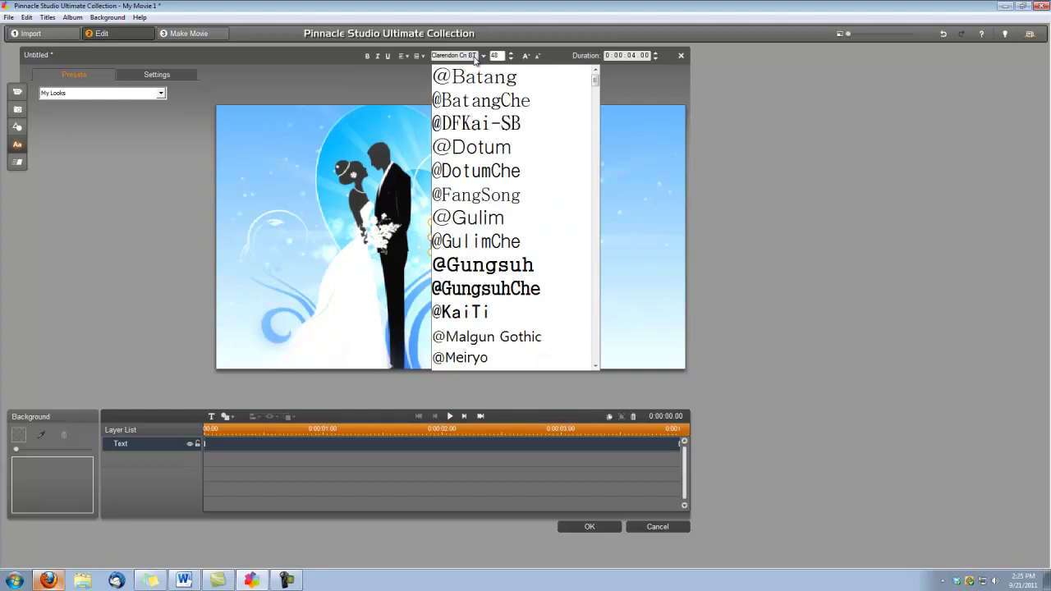
{"action": "left_click_drag", "start_coordinate": [596, 82], "coordinate": [596, 298]}
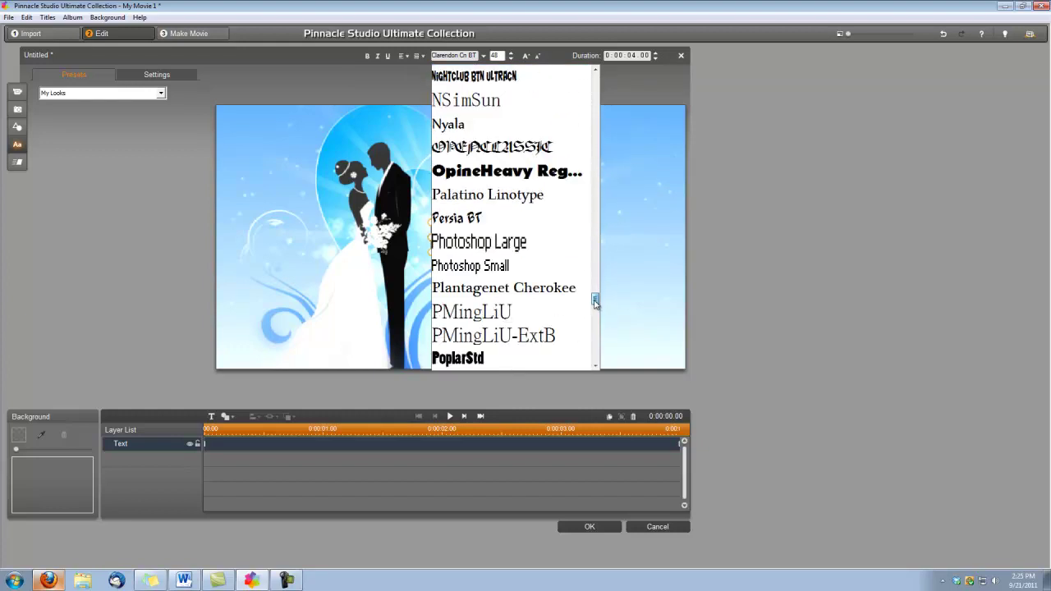
{"action": "left_click", "coordinate": [506, 203]}
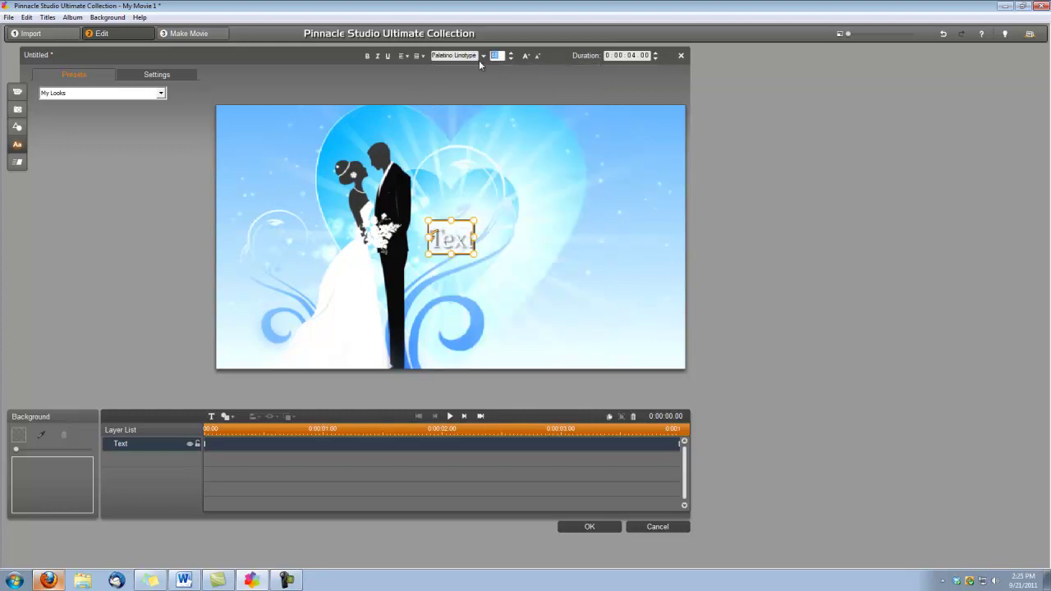
{"action": "type", "text": "36"}
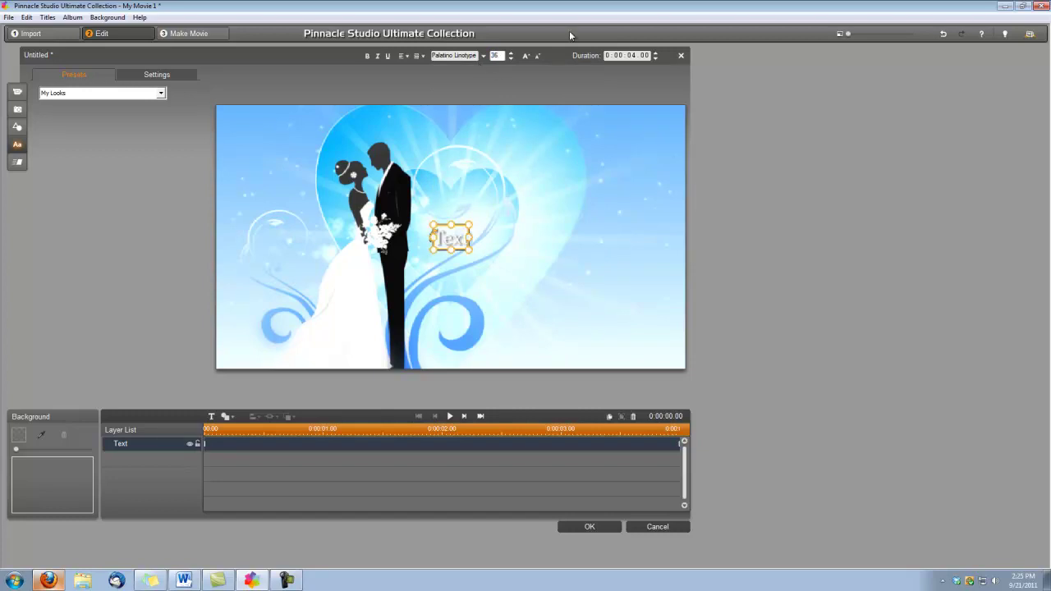
{"action": "left_click", "coordinate": [632, 59]}
{"action": "type", "text": "17"}
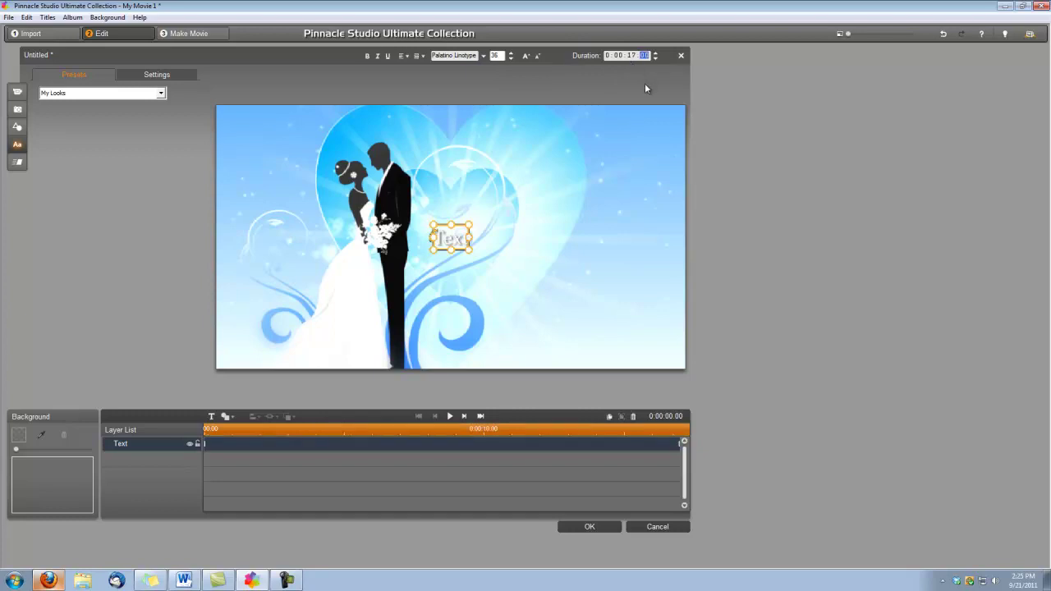
- Enter 'November 11, 2011' as the title text and move it up and right beside the groom
{"action": "left_click", "coordinate": [460, 236]}
{"action": "type", "text": "November 11"}
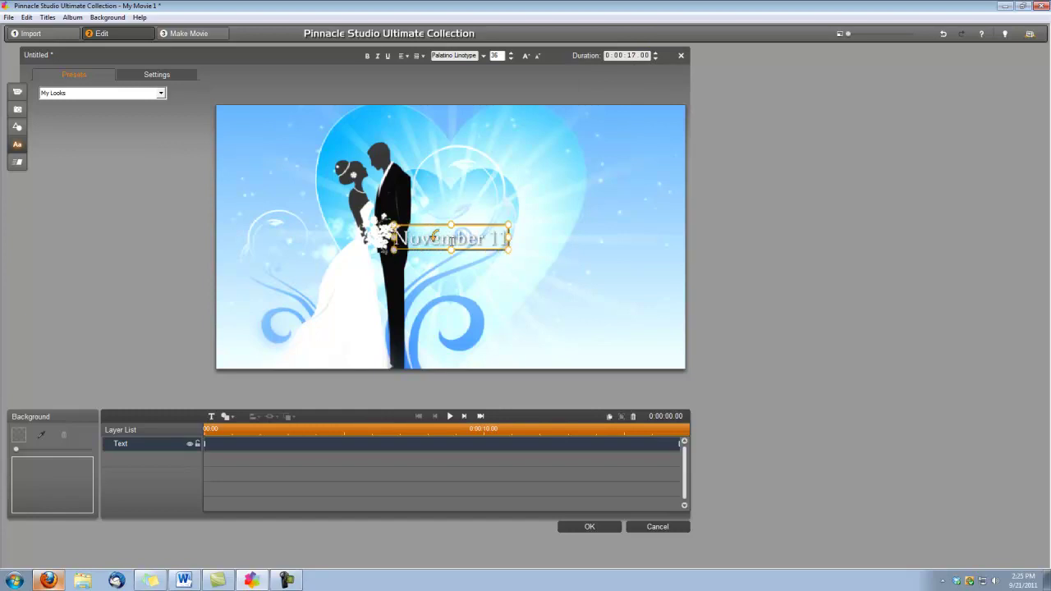
{"action": "type", "text": ","}
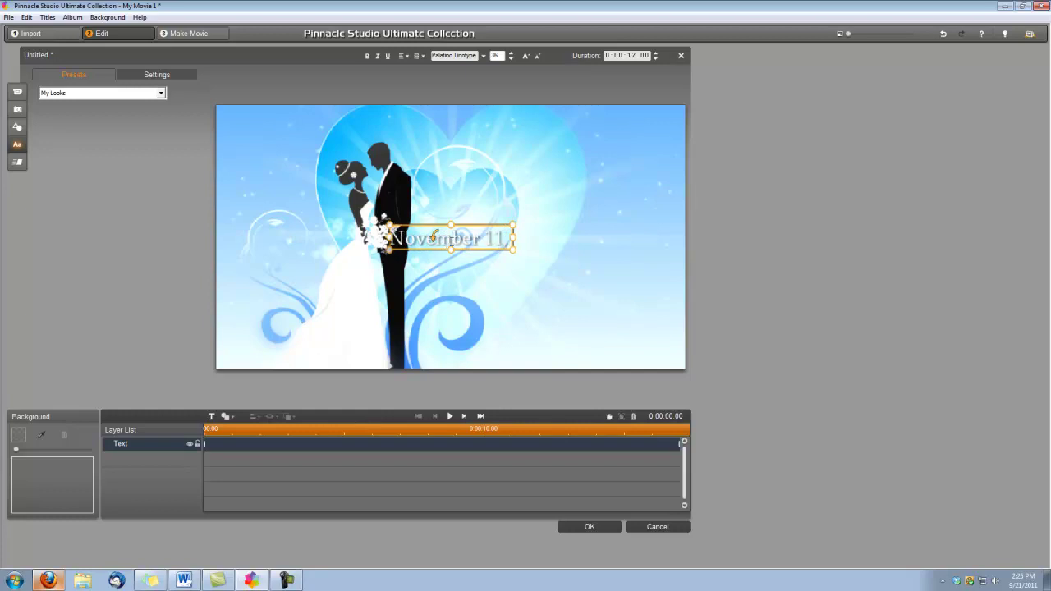
{"action": "type", "text": " 2011"}
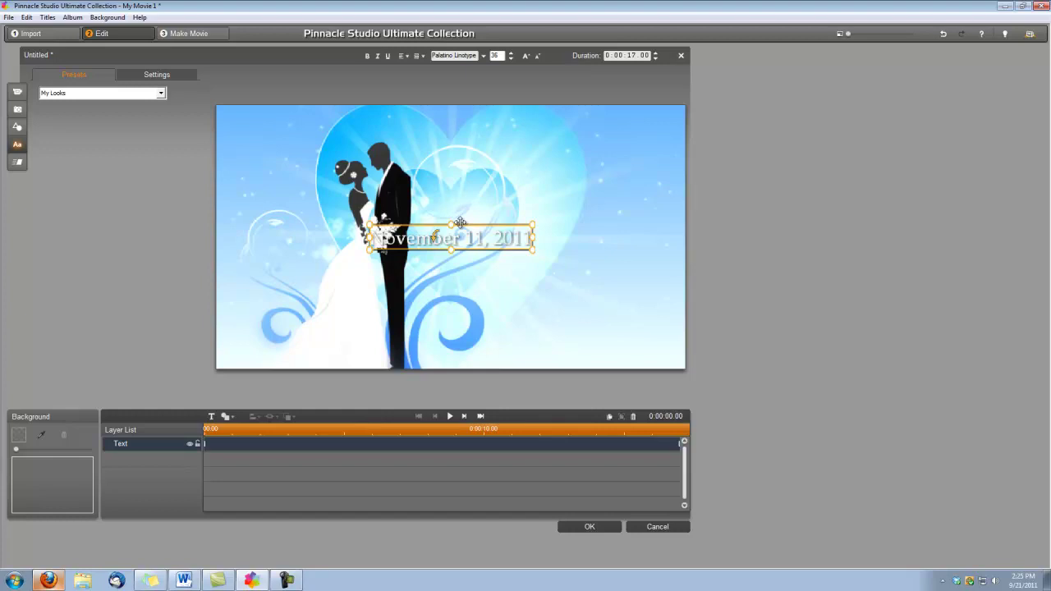
{"action": "left_click_drag", "start_coordinate": [465, 225], "coordinate": [511, 206]}
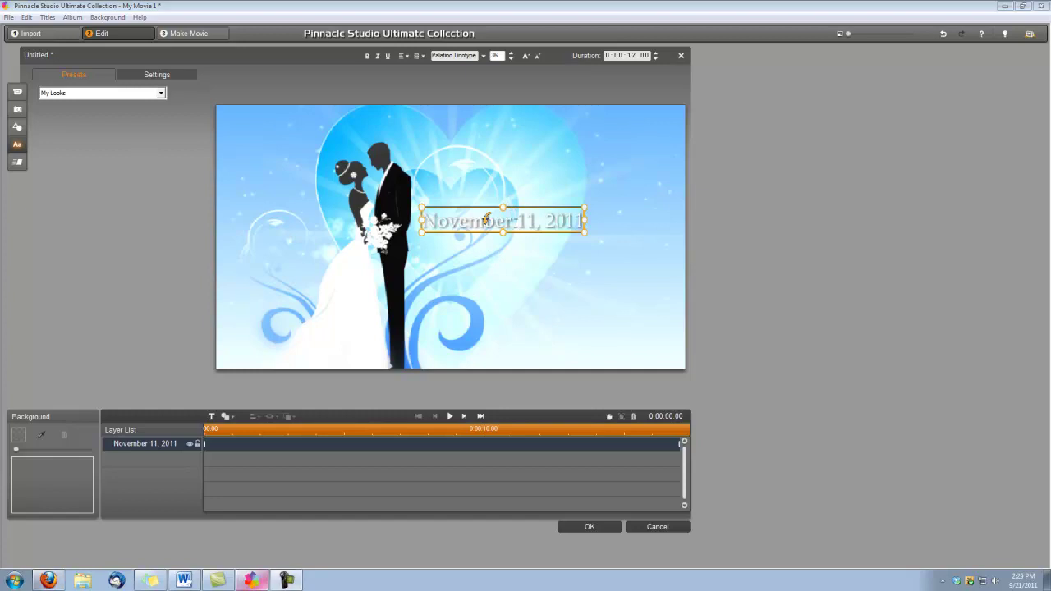
- Make the date text's face fill blue, sampled from the background artwork with the eyedropper
{"action": "left_click", "coordinate": [156, 75]}
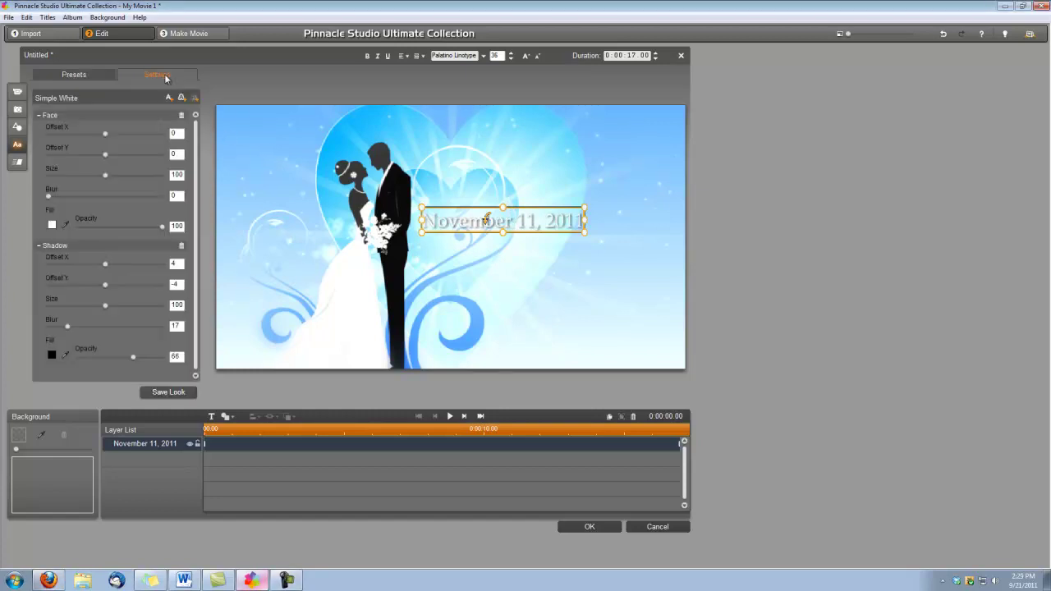
{"action": "left_click", "coordinate": [64, 226]}
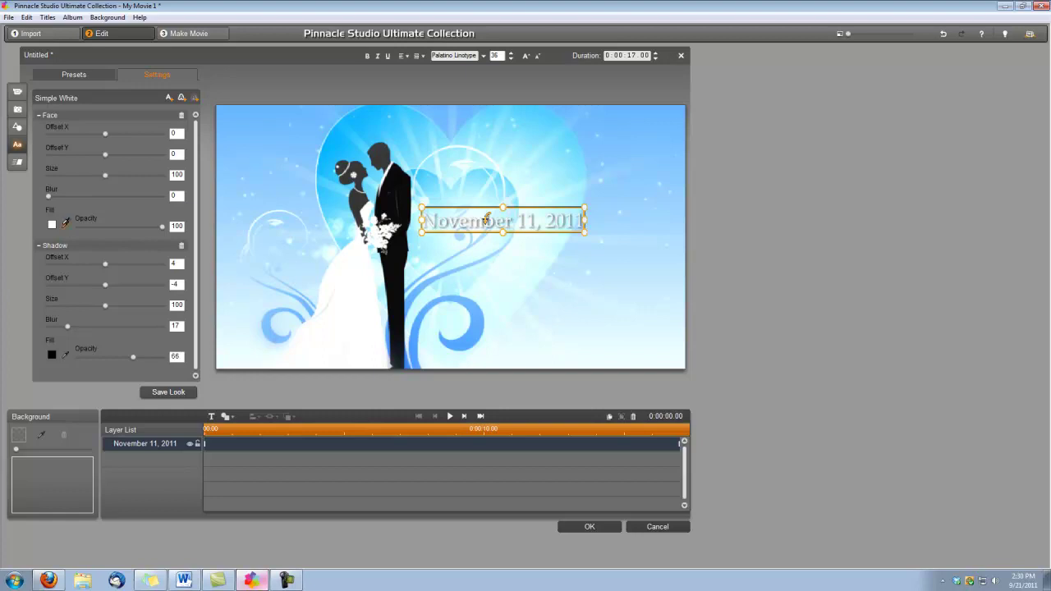
{"action": "left_click", "coordinate": [417, 349]}
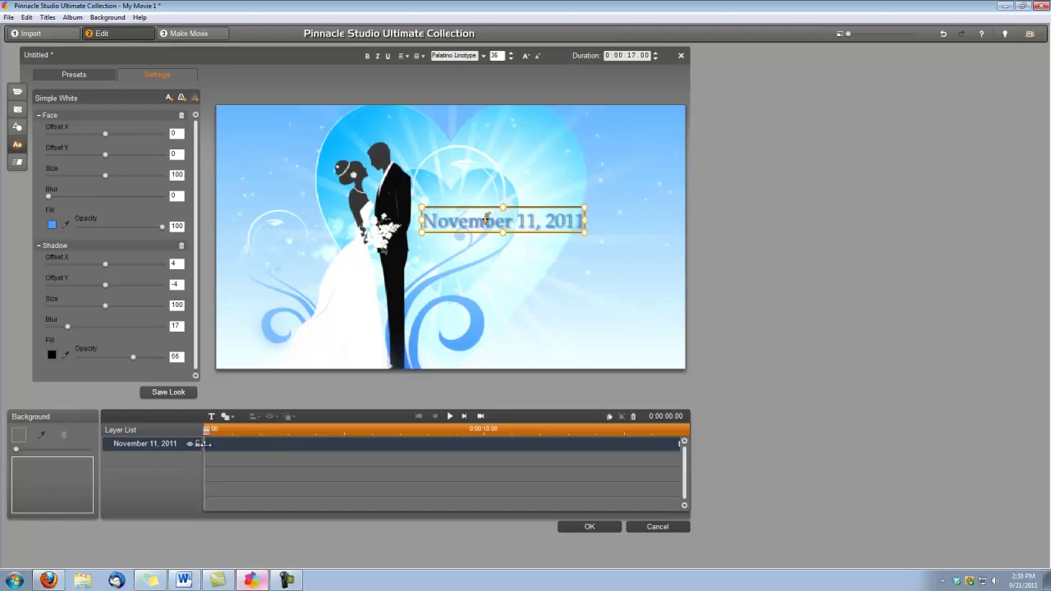
- Trim the date text layer to run from about 1 second to about 5 seconds
{"action": "left_click_drag", "start_coordinate": [206, 444], "coordinate": [232, 445]}
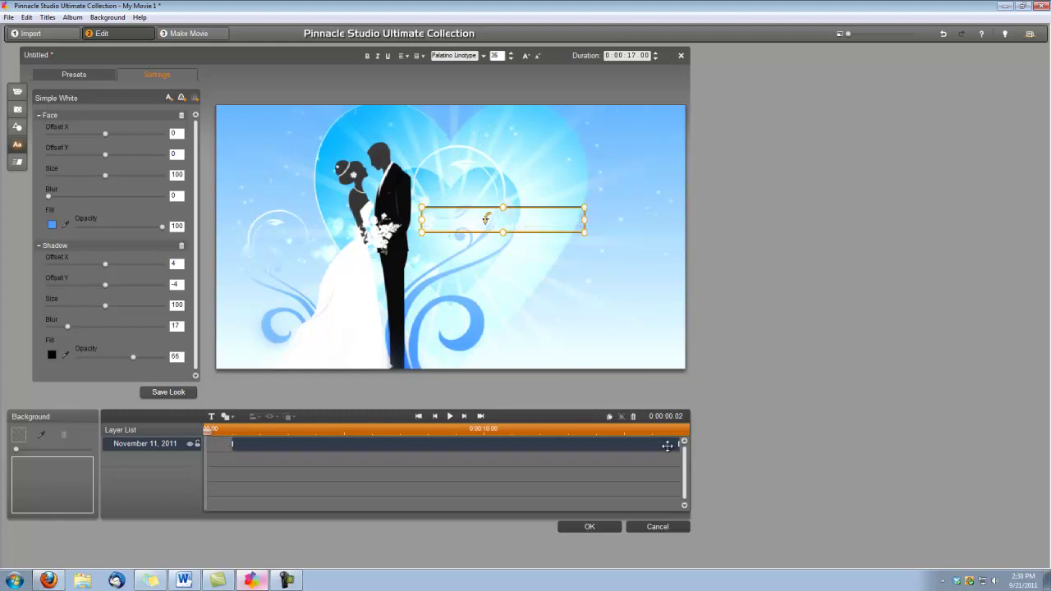
{"action": "left_click_drag", "start_coordinate": [673, 444], "coordinate": [344, 456]}
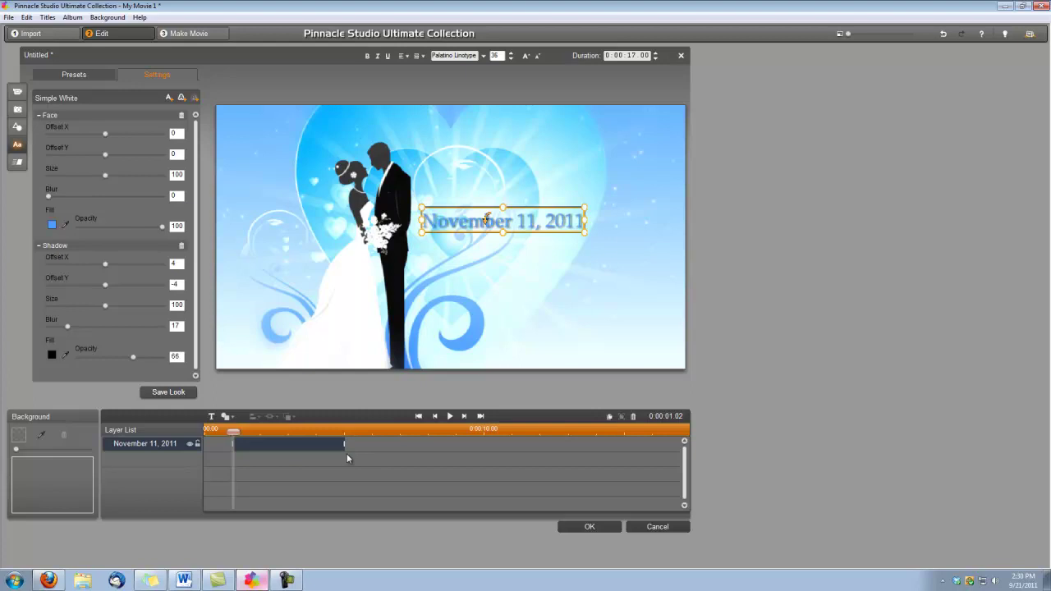
- Apply Page Fade as both the entrance and exit animation of the date title
{"action": "left_click", "coordinate": [15, 164]}
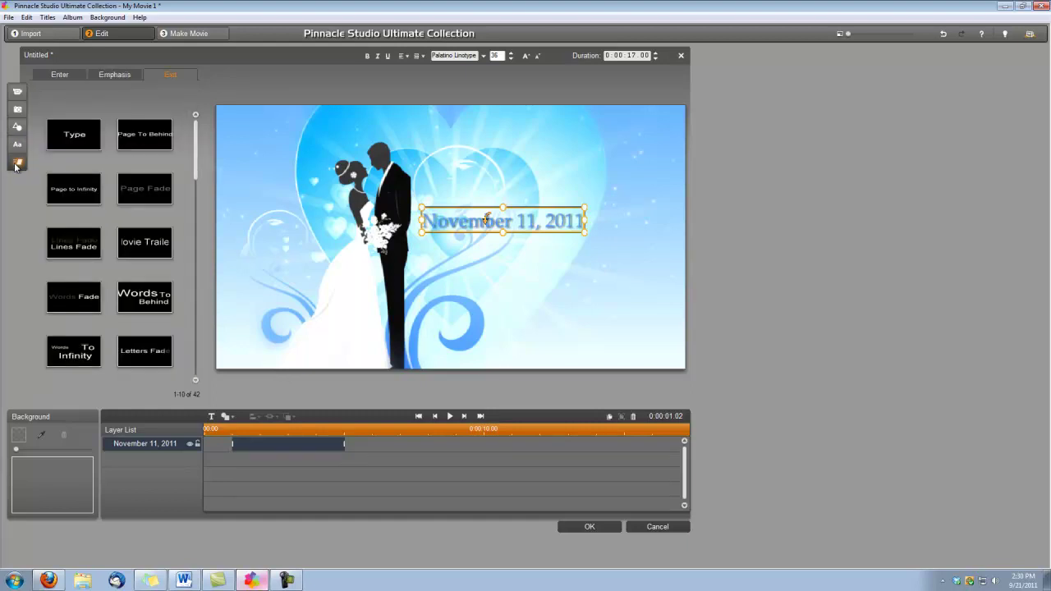
{"action": "left_click", "coordinate": [59, 75]}
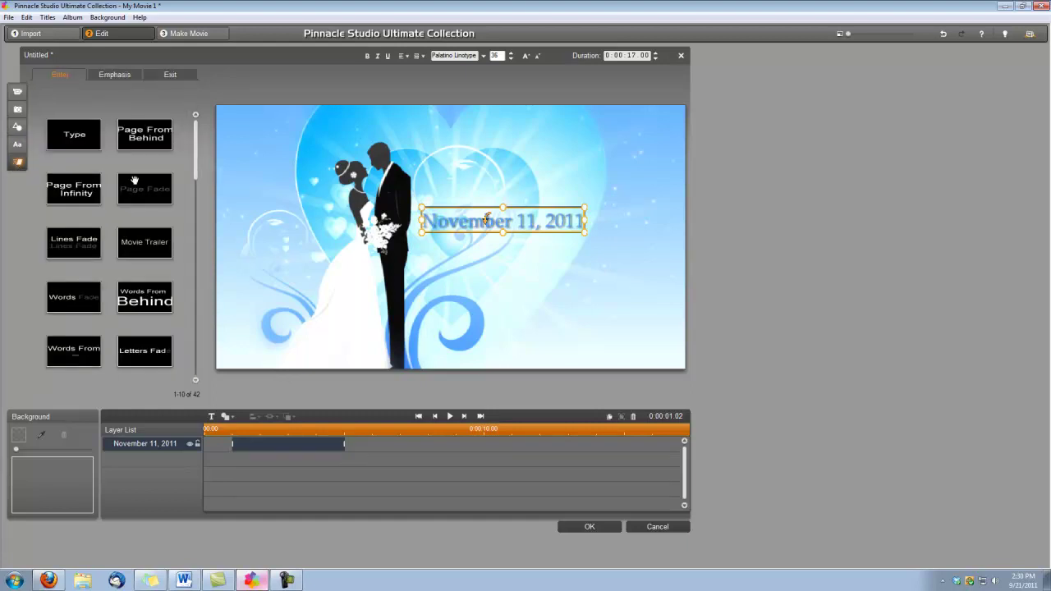
{"action": "left_click_drag", "start_coordinate": [141, 188], "coordinate": [246, 444]}
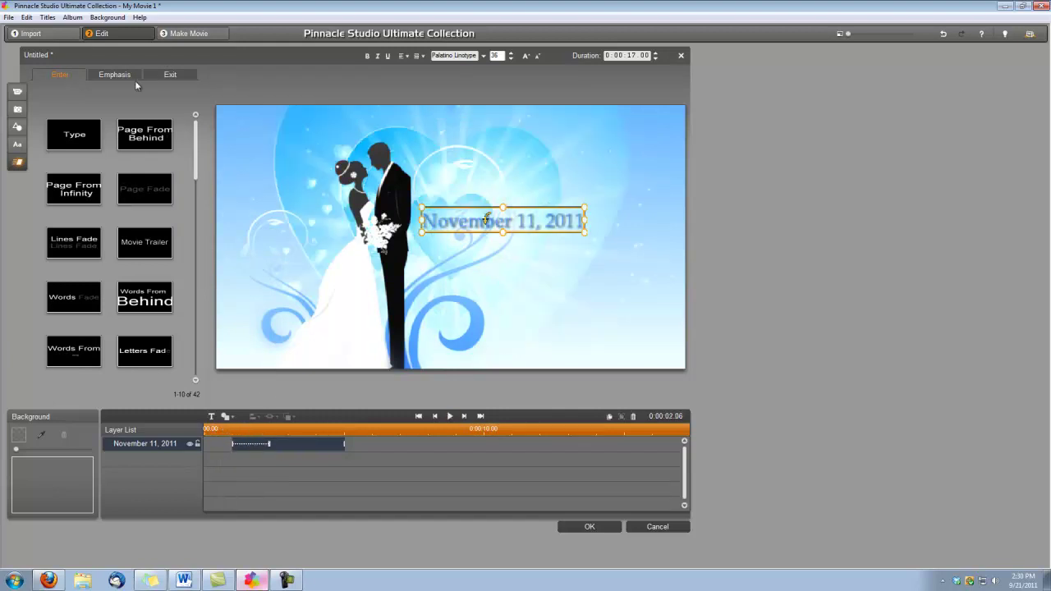
{"action": "left_click", "coordinate": [170, 75]}
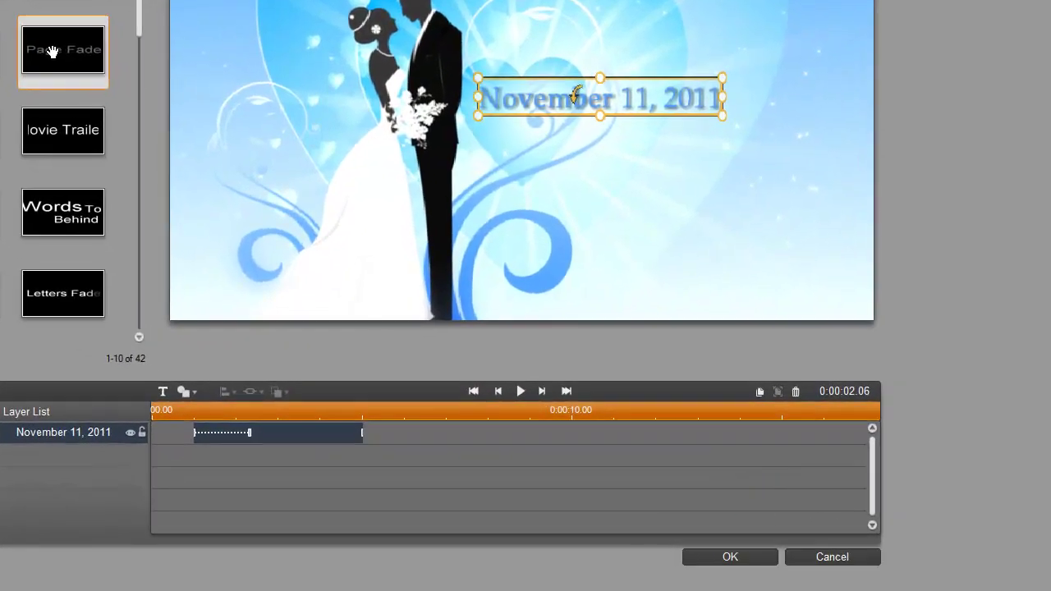
{"action": "left_click_drag", "start_coordinate": [51, 52], "coordinate": [327, 433]}
- Shorten the date title's Page Fade in and fade out
{"action": "left_click", "coordinate": [521, 391]}
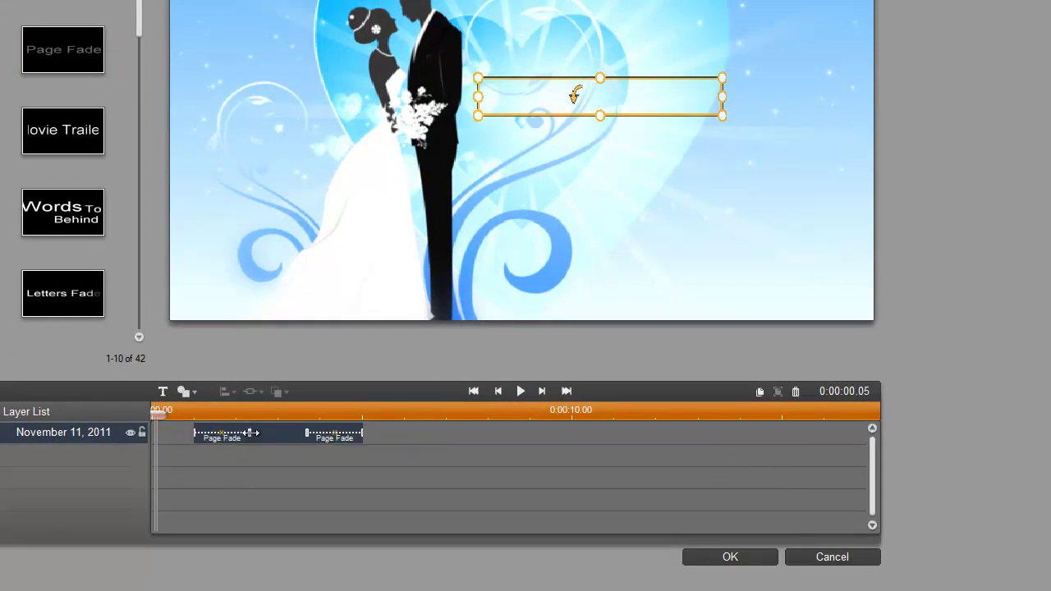
{"action": "left_click_drag", "start_coordinate": [250, 433], "coordinate": [236, 433]}
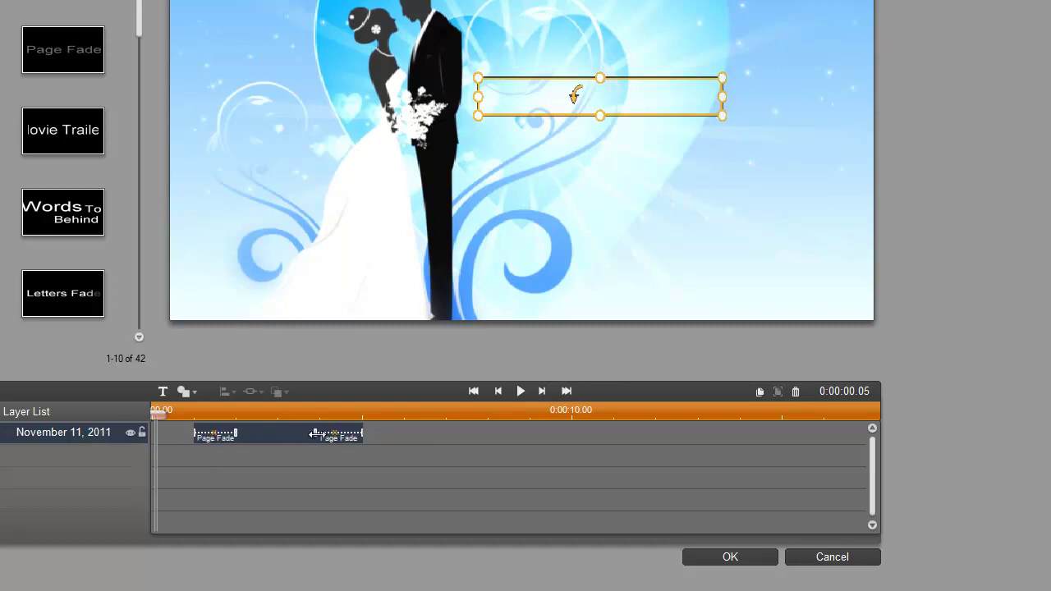
{"action": "left_click_drag", "start_coordinate": [315, 434], "coordinate": [318, 433]}
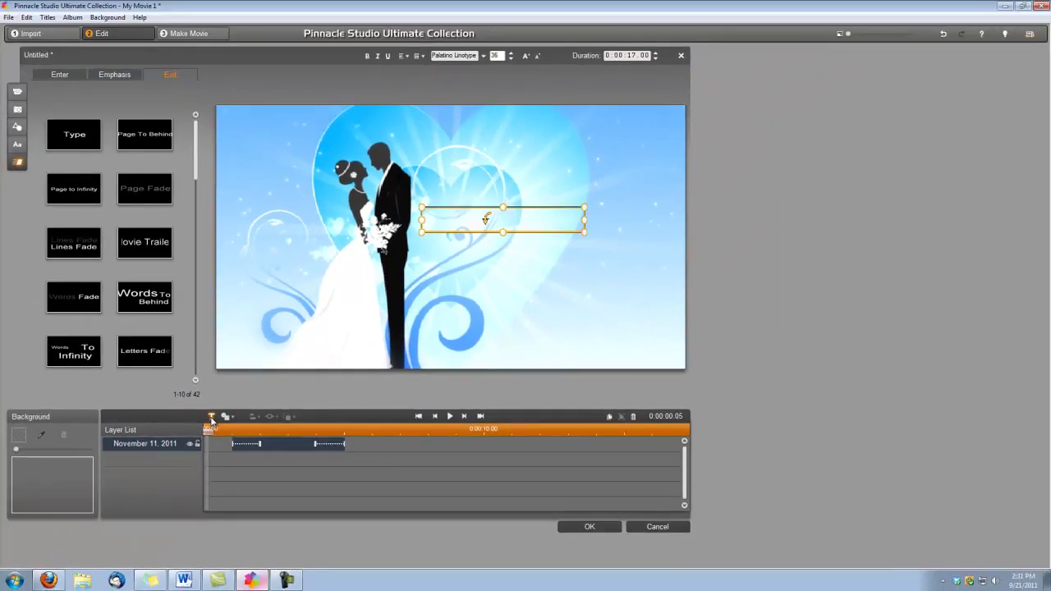
- Add a second text layer reading 'Jack' with '& Diane's' on the next line
{"action": "left_click", "coordinate": [211, 417]}
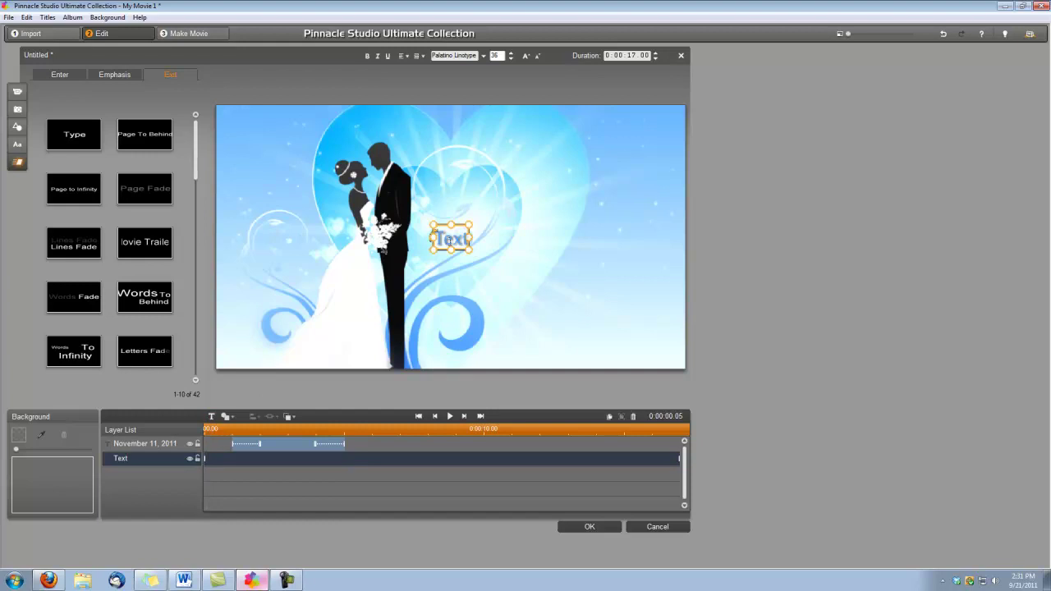
{"action": "double_click", "coordinate": [451, 239]}
{"action": "type", "text": "Jack"}
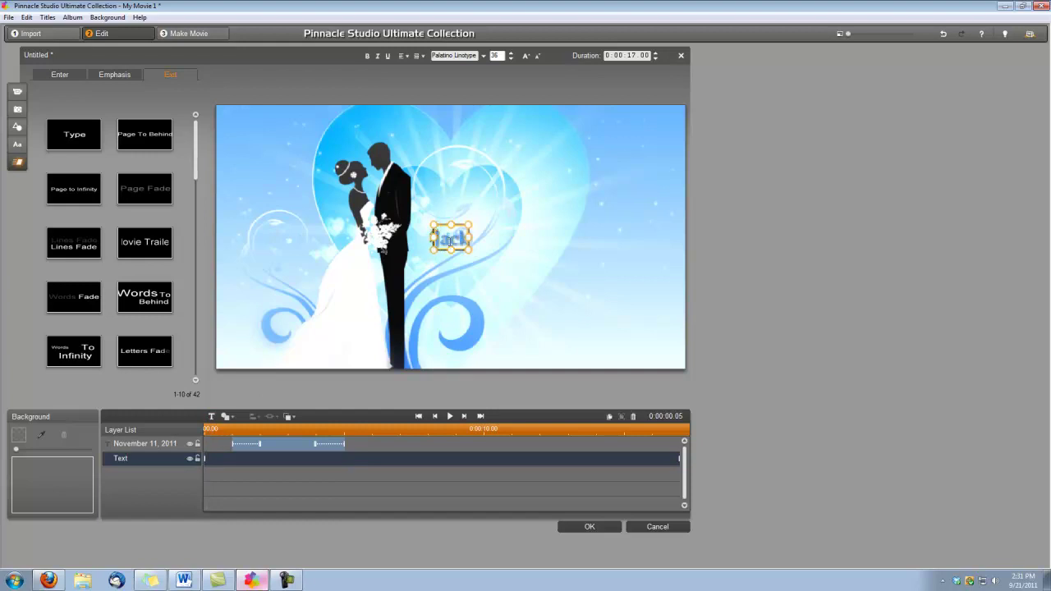
{"action": "key", "text": "Return"}
{"action": "type", "text": "& Dian"}
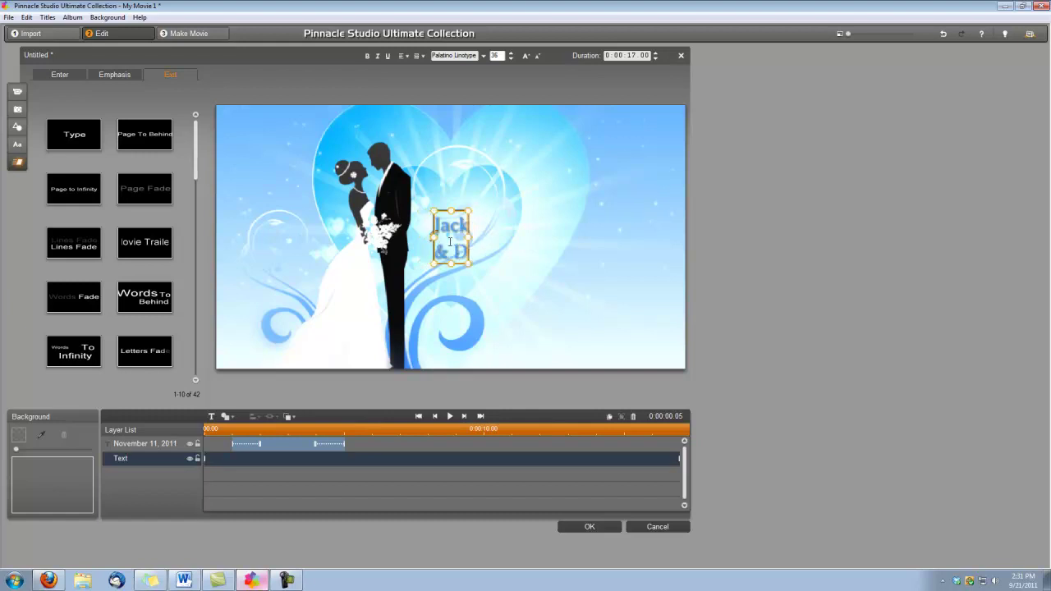
{"action": "type", "text": "iane"}
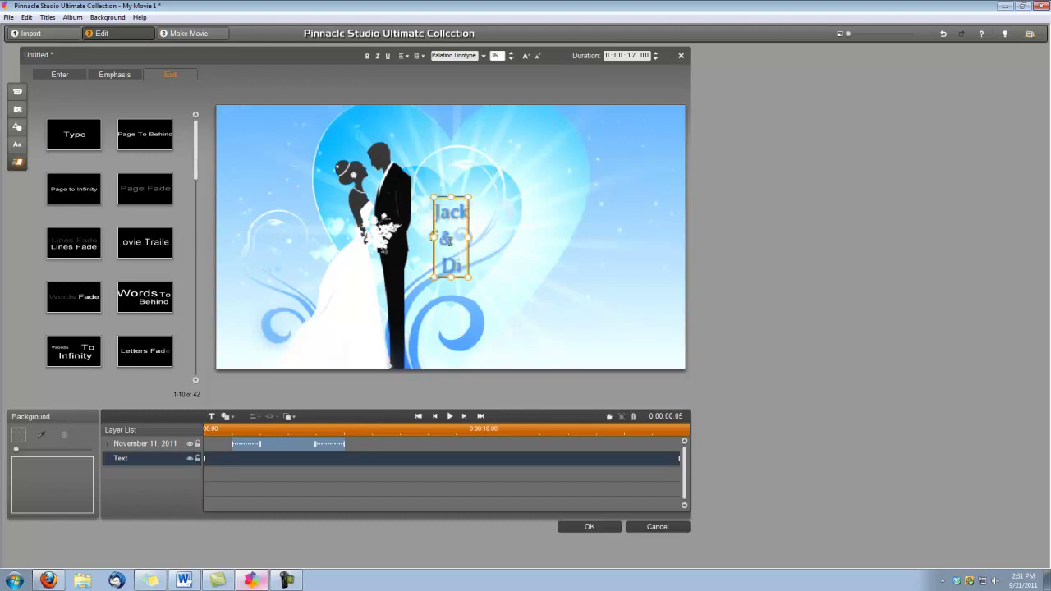
{"action": "type", "text": "'s"}
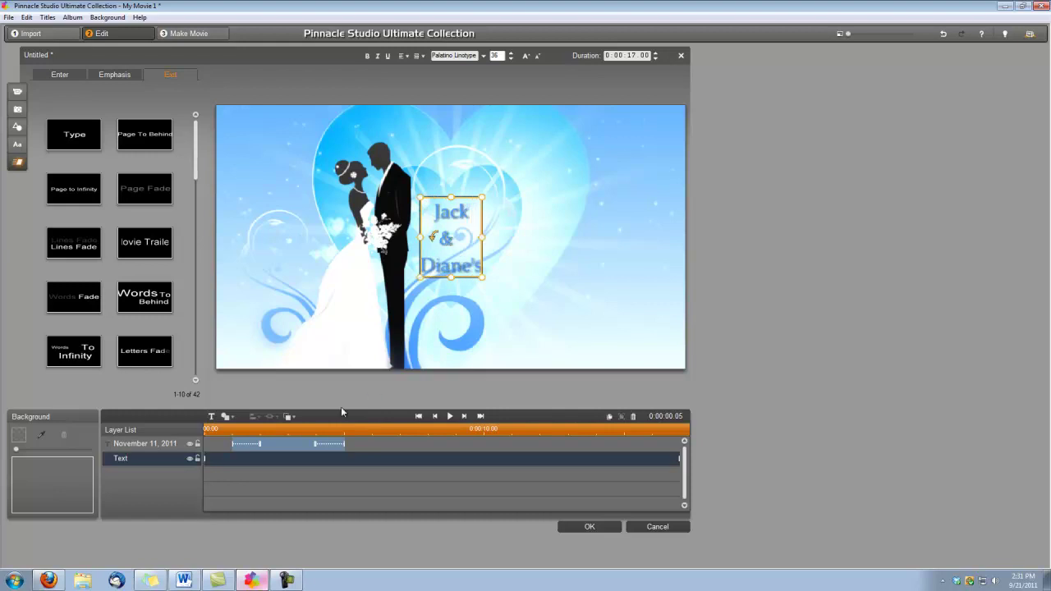
- Start the Jack&Diane's layer after the date title, raise it slightly, and end it earlier
{"action": "left_click_drag", "start_coordinate": [205, 458], "coordinate": [371, 459]}
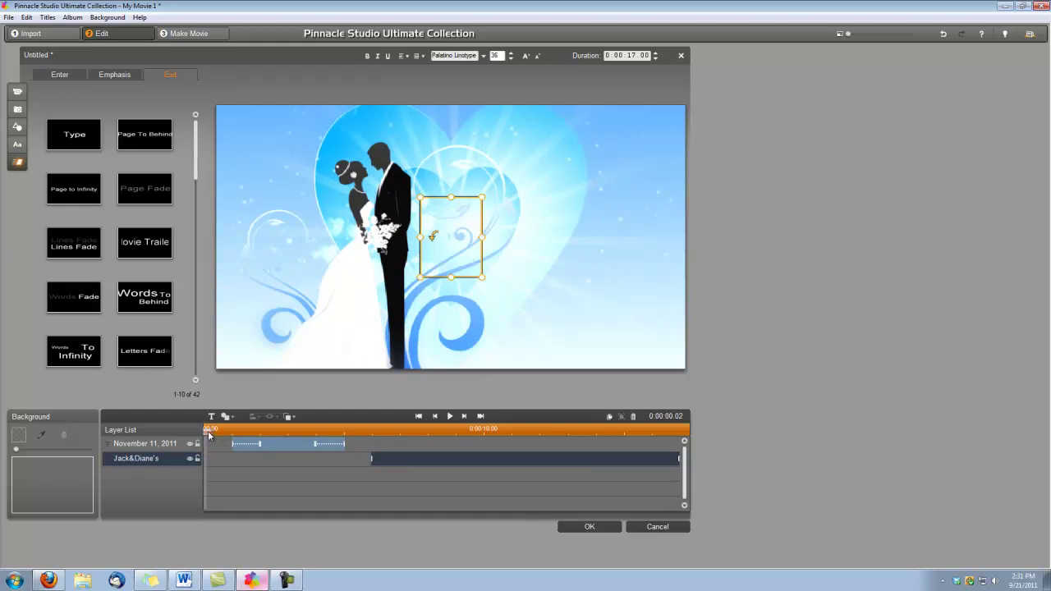
{"action": "left_click_drag", "start_coordinate": [209, 436], "coordinate": [372, 434]}
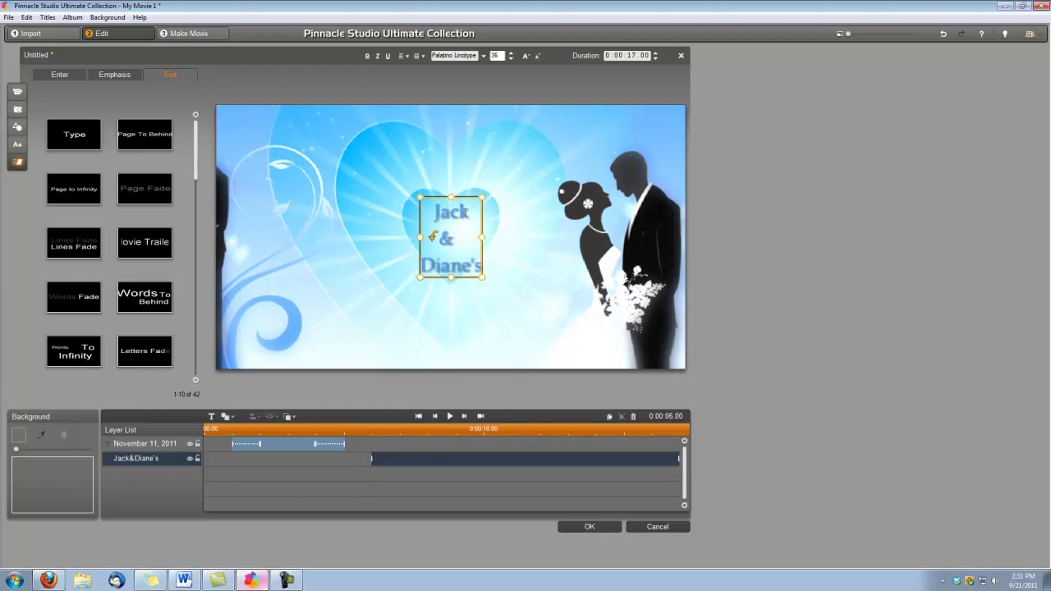
{"action": "left_click_drag", "start_coordinate": [466, 198], "coordinate": [465, 195]}
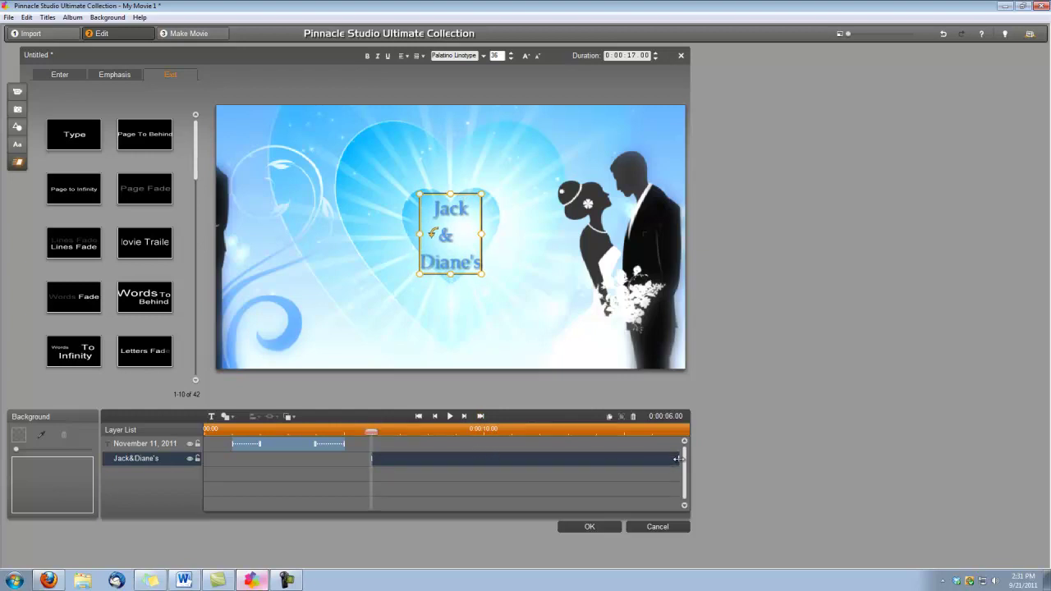
{"action": "left_click_drag", "start_coordinate": [678, 460], "coordinate": [564, 459]}
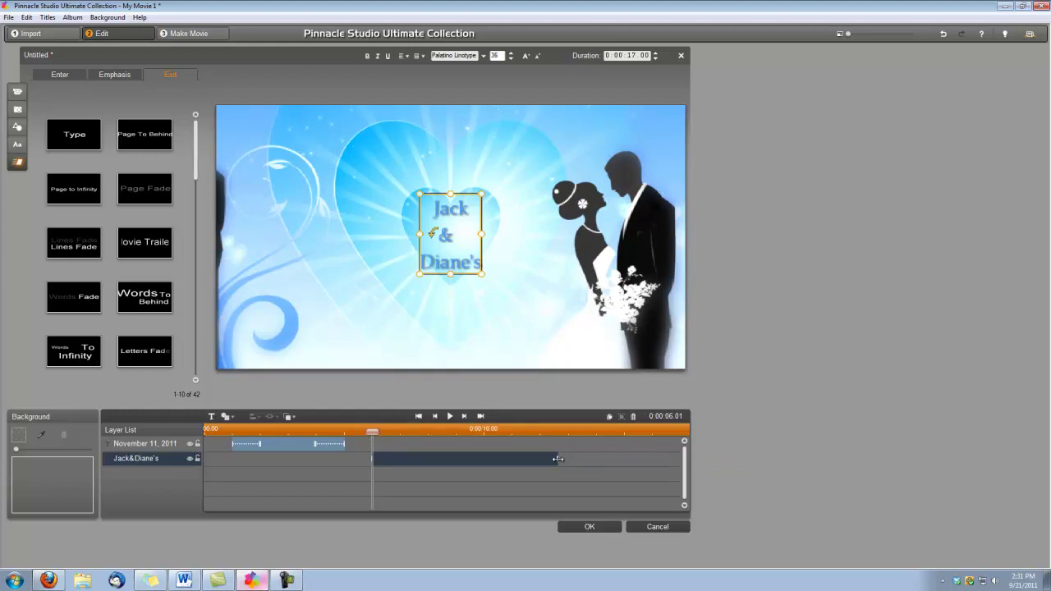
- Apply Page Fade to the Jack&Diane's layer and shorten both its entrance and exit fades
{"action": "left_click_drag", "start_coordinate": [558, 459], "coordinate": [556, 459]}
{"action": "mouse_move", "coordinate": [146, 194]}
{"action": "left_mouse_down"}
{"action": "mouse_move", "coordinate": [530, 449]}
{"action": "mouse_move", "coordinate": [535, 460]}
{"action": "mouse_move", "coordinate": [524, 460]}
{"action": "left_mouse_up"}
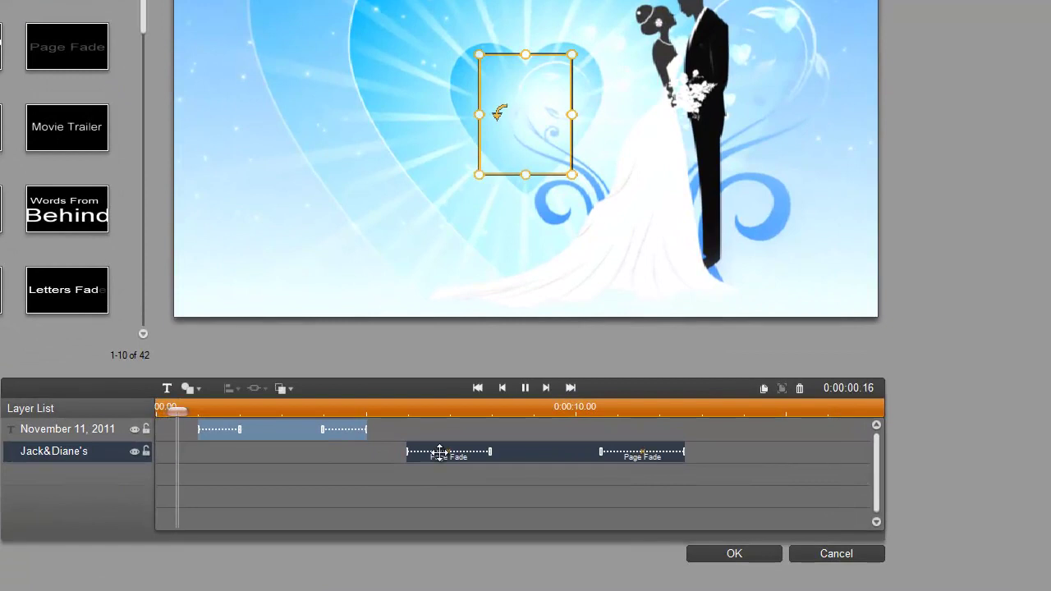
{"action": "left_click", "coordinate": [527, 387]}
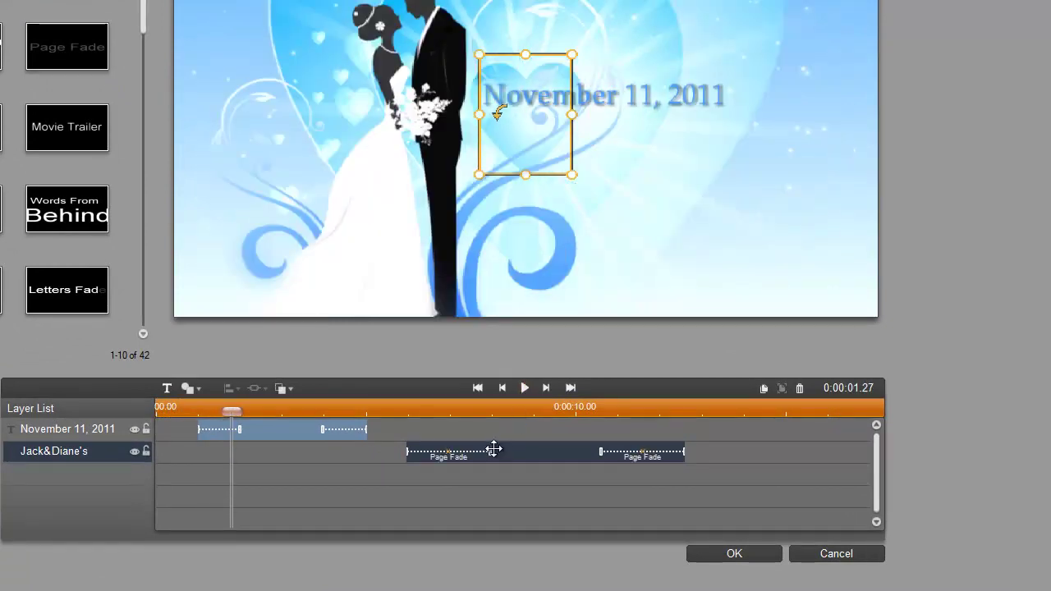
{"action": "left_click_drag", "start_coordinate": [491, 453], "coordinate": [451, 452]}
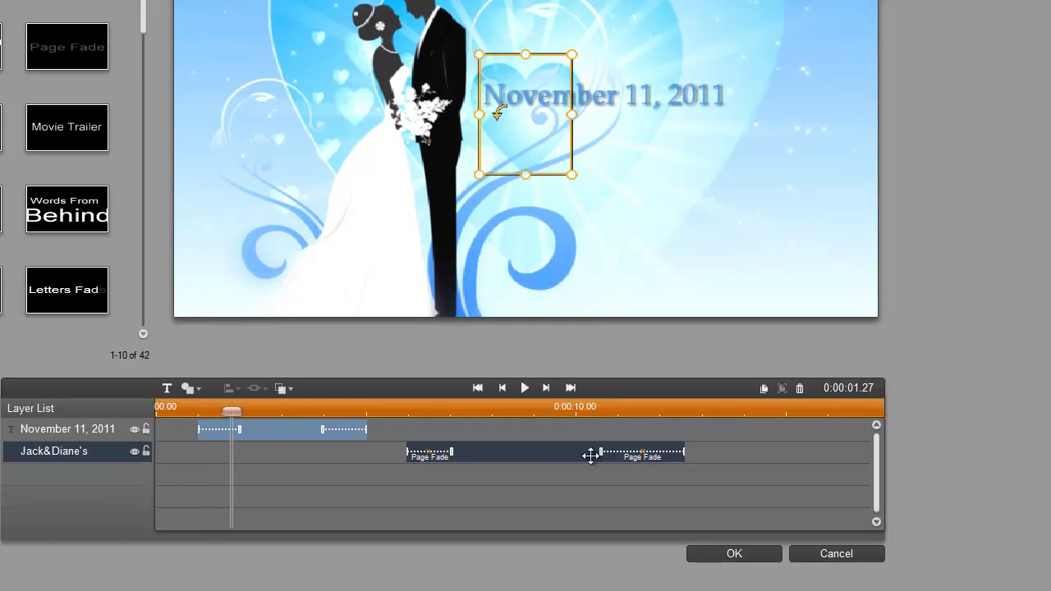
{"action": "left_click_drag", "start_coordinate": [595, 453], "coordinate": [642, 453]}
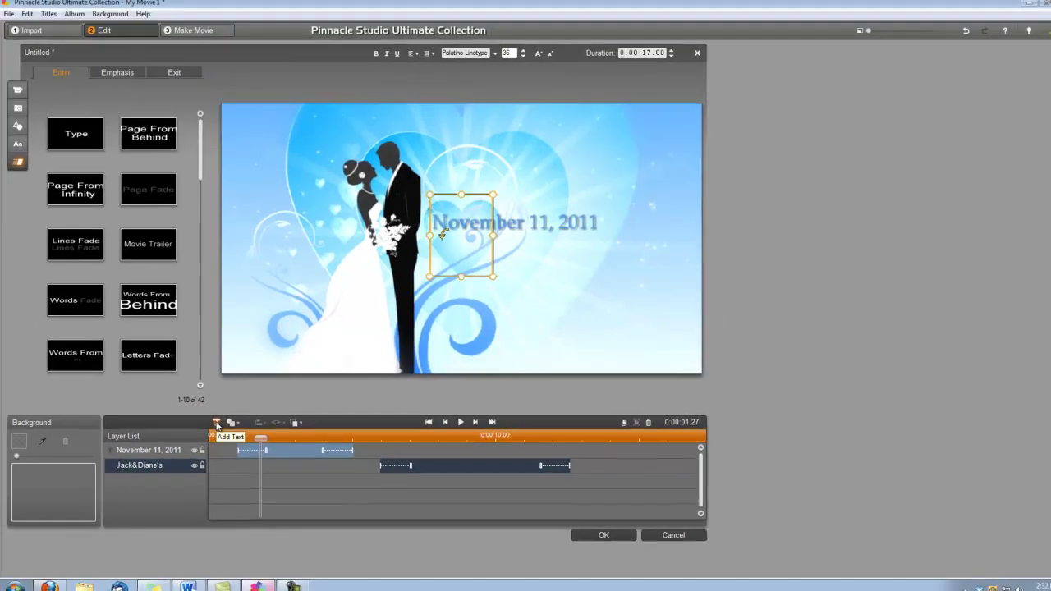
- Add a third text layer reading 'Wedding' and 'Day' on two lines
{"action": "left_click", "coordinate": [216, 423]}
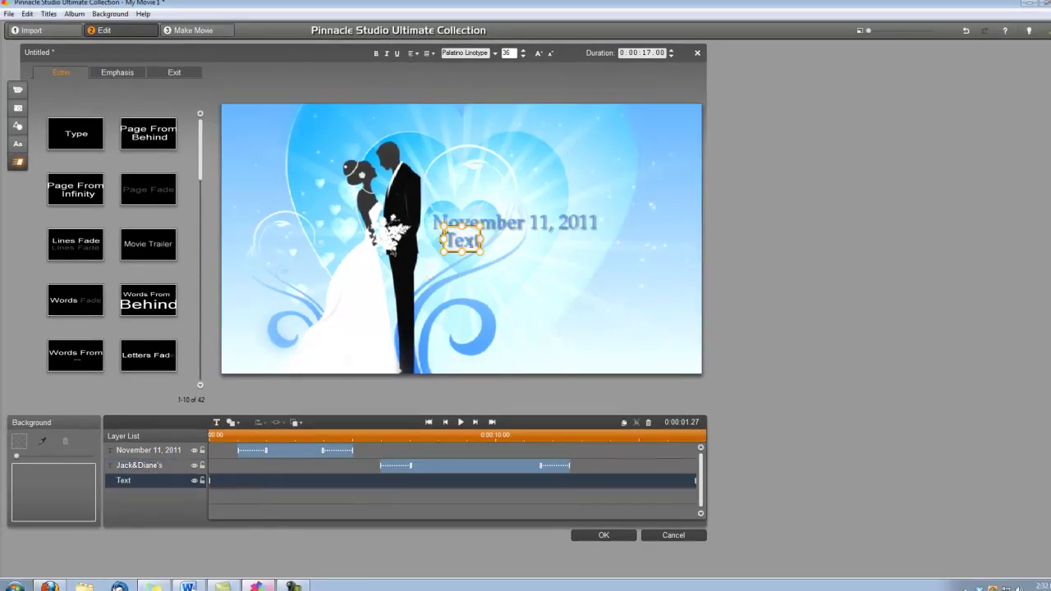
{"action": "type", "text": "Wedding"}
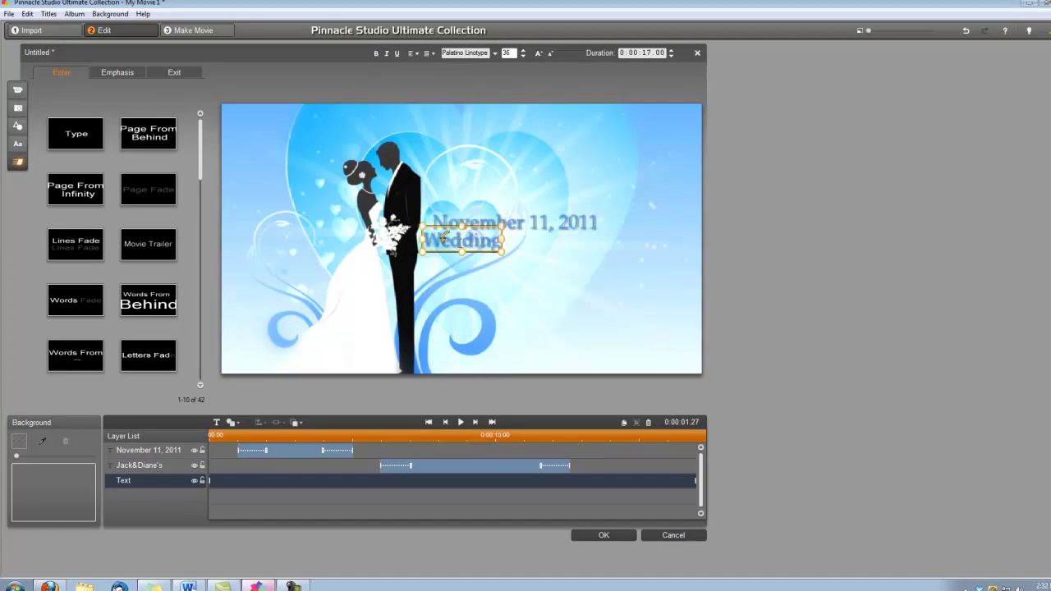
{"action": "key", "text": "Return"}
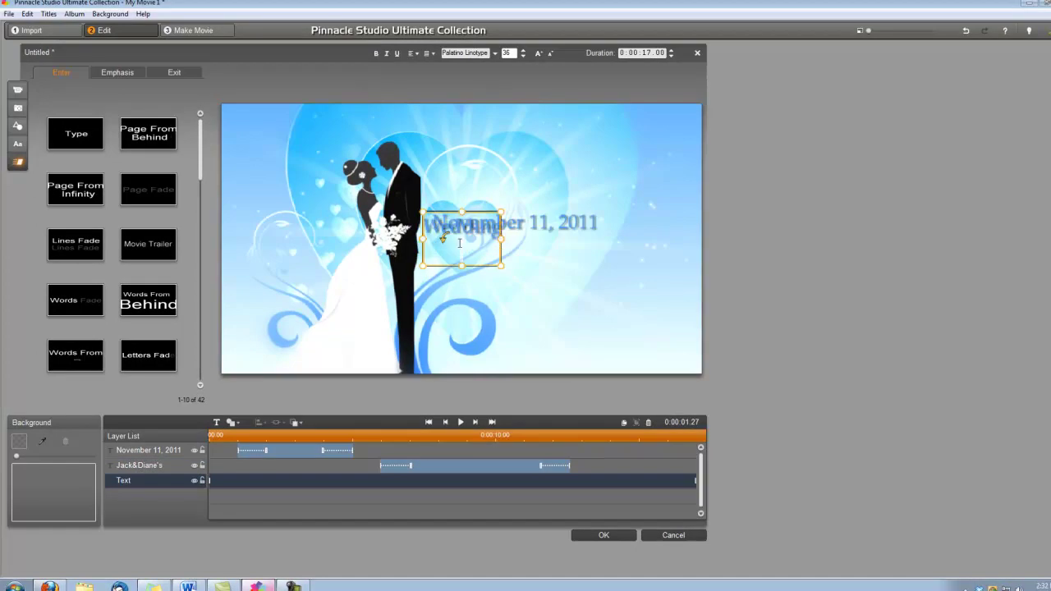
{"action": "type", "text": "Day"}
- Start the WeddingDay layer about 13 seconds in and nudge it inside the heart
{"action": "left_click_drag", "start_coordinate": [211, 480], "coordinate": [582, 488]}
{"action": "left_click_drag", "start_coordinate": [212, 444], "coordinate": [583, 458]}
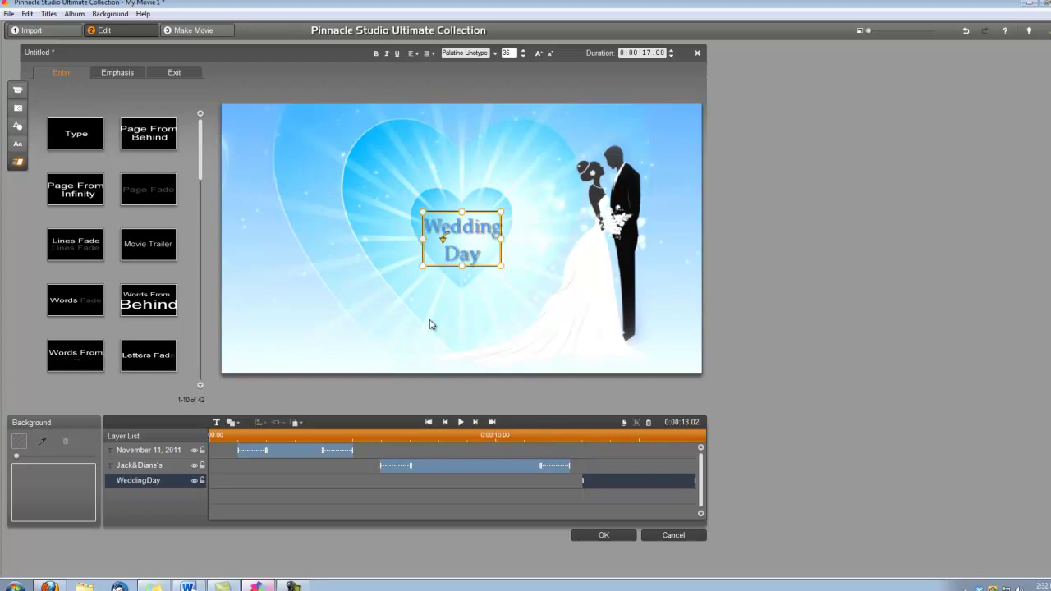
{"action": "left_click_drag", "start_coordinate": [474, 213], "coordinate": [478, 207]}
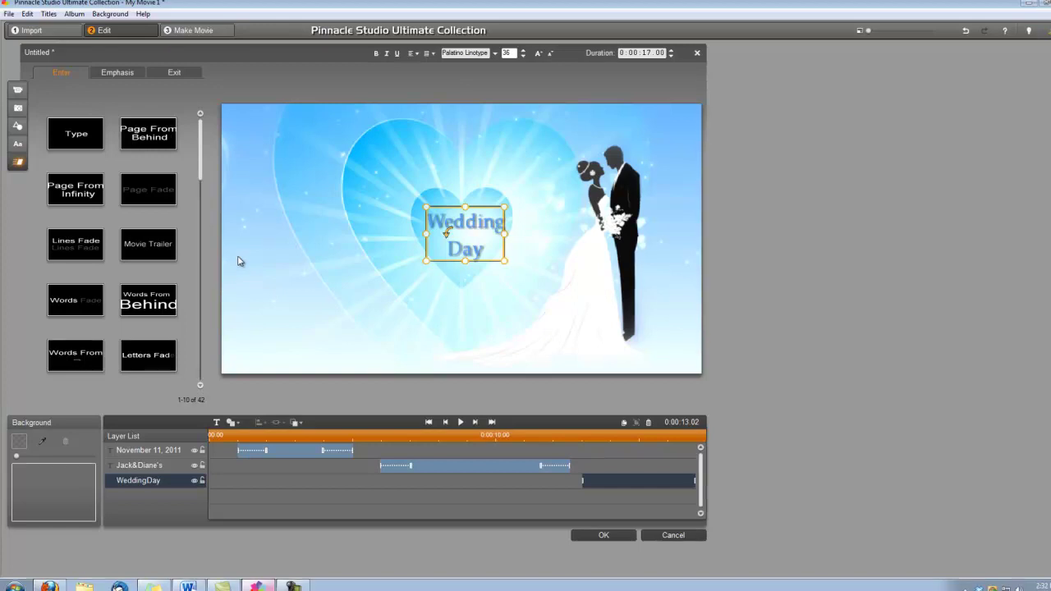
- Apply a Page Fade entrance to the WeddingDay title and shorten its fade-in
{"action": "left_click", "coordinate": [132, 185]}
{"action": "mouse_move", "coordinate": [152, 176]}
{"action": "left_mouse_down"}
{"action": "mouse_move", "coordinate": [514, 298]}
{"action": "mouse_move", "coordinate": [585, 454]}
{"action": "mouse_move", "coordinate": [582, 475]}
{"action": "left_mouse_up"}
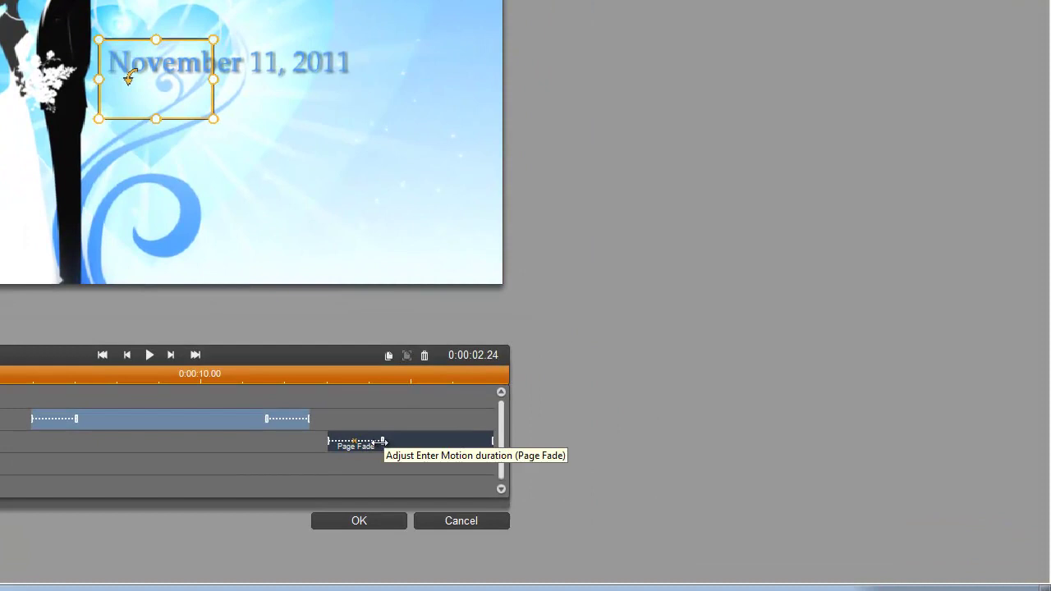
{"action": "left_click_drag", "start_coordinate": [384, 443], "coordinate": [367, 446]}
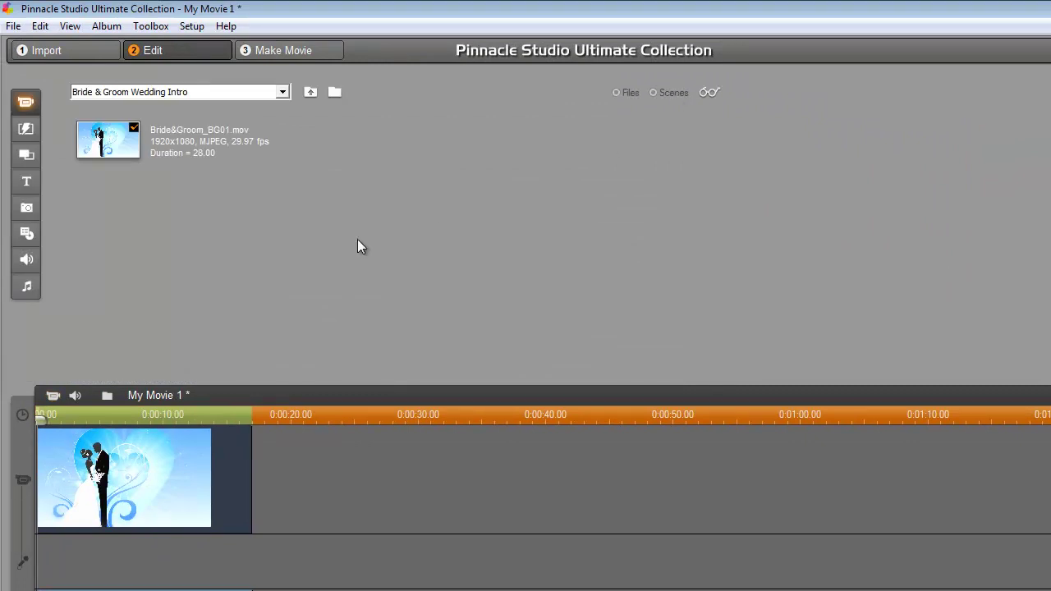
- Place Trumpet Voluntary from the music album onto the timeline's music track
{"action": "left_click", "coordinate": [22, 288]}
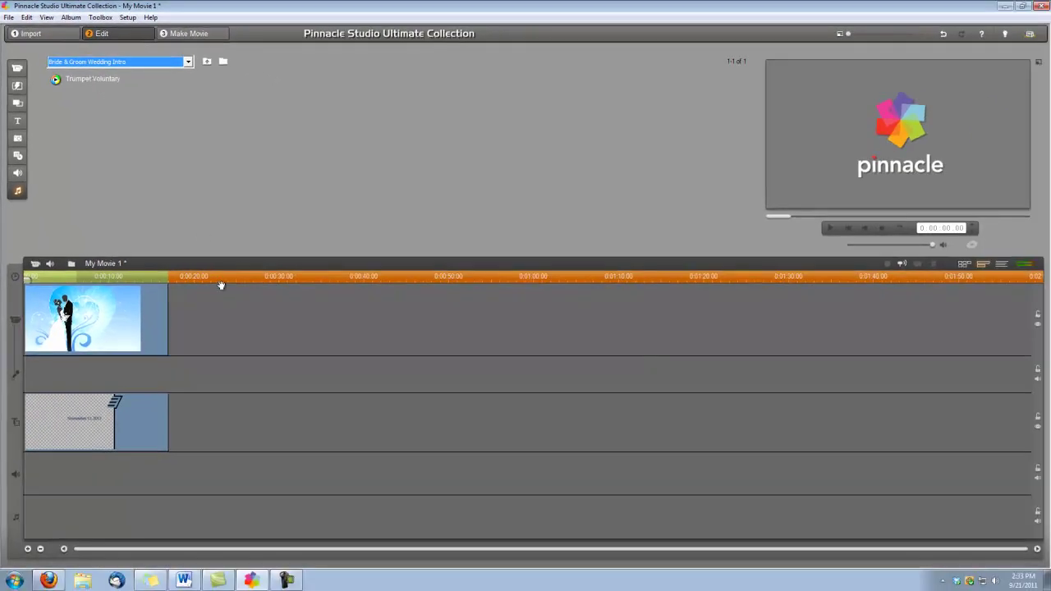
{"action": "mouse_move", "coordinate": [221, 285]}
{"action": "left_mouse_down"}
{"action": "mouse_move", "coordinate": [110, 485]}
{"action": "mouse_move", "coordinate": [26, 504]}
{"action": "left_mouse_up"}
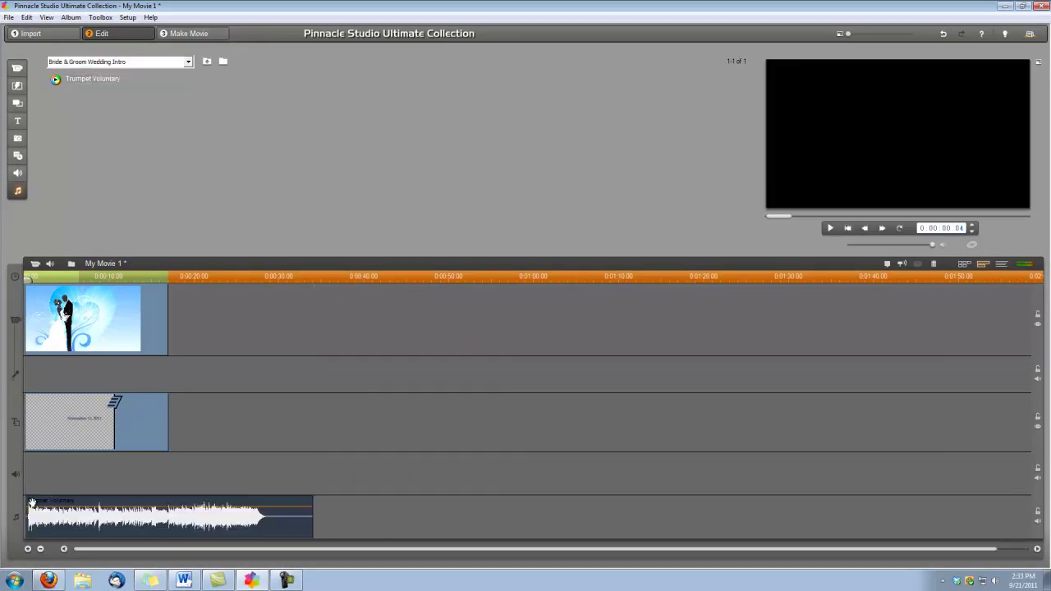
- Trim Trumpet Voluntary's end point to 16 seconds minus one frame, about 0:00:16.26
{"action": "double_click", "coordinate": [127, 512]}
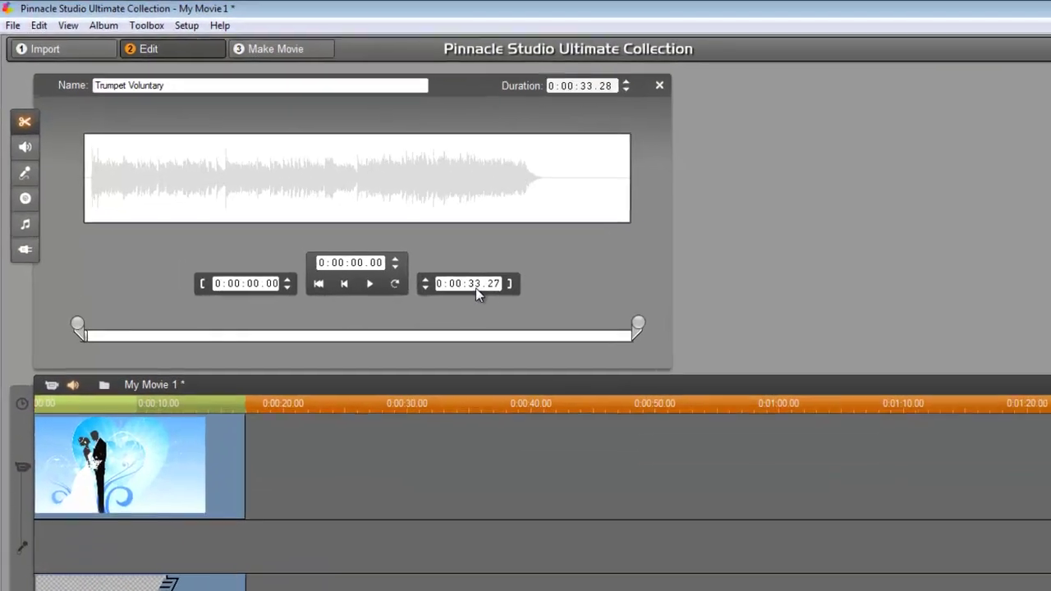
{"action": "left_click", "coordinate": [327, 194]}
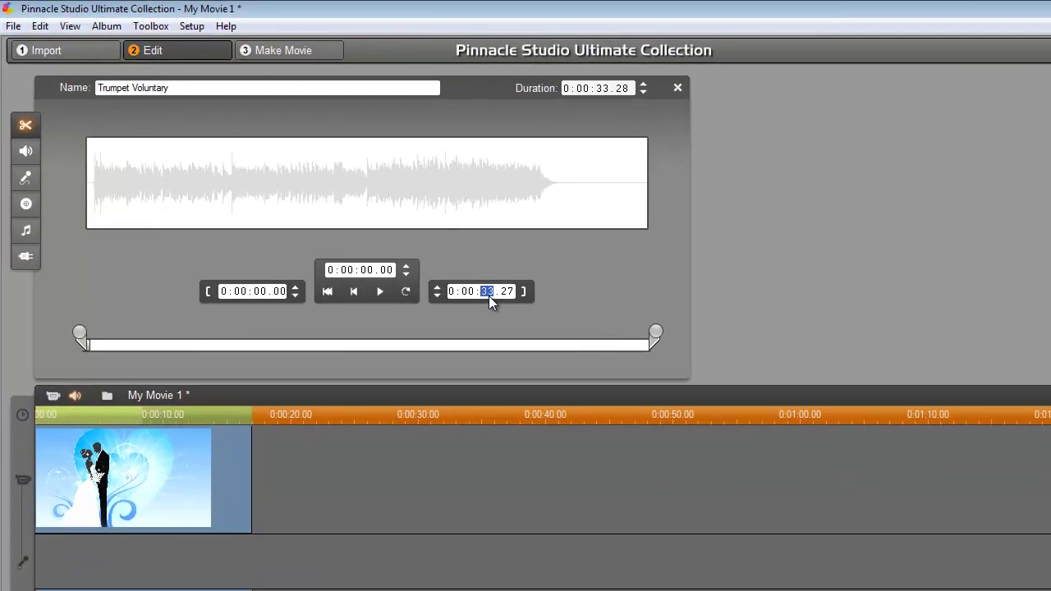
{"action": "type", "text": "16"}
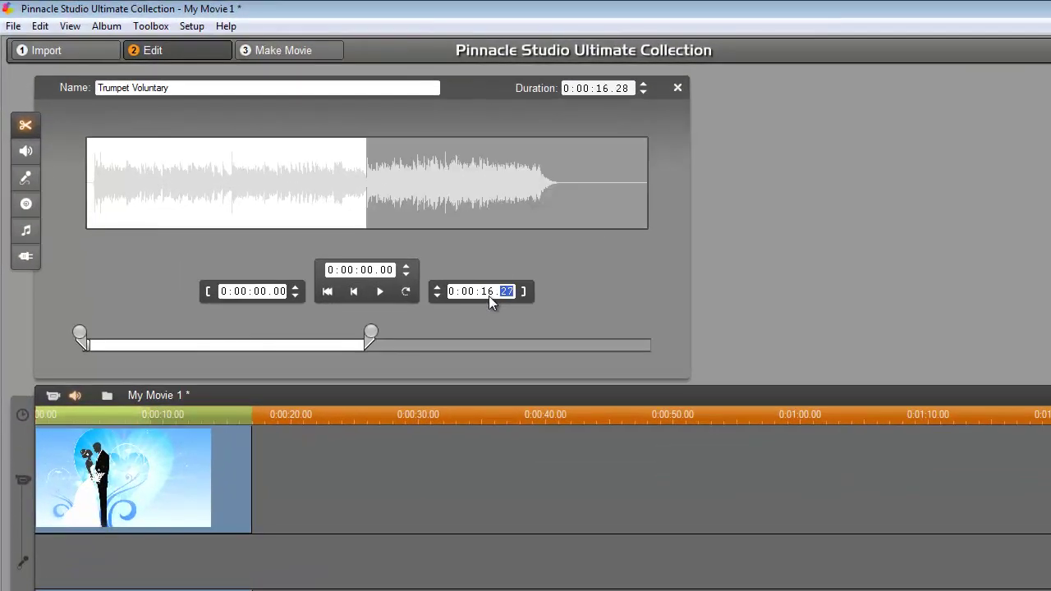
{"action": "key", "text": "Down"}
- Close the audio clip editor and return the playhead to the movie's beginning
{"action": "left_click", "coordinate": [678, 87]}
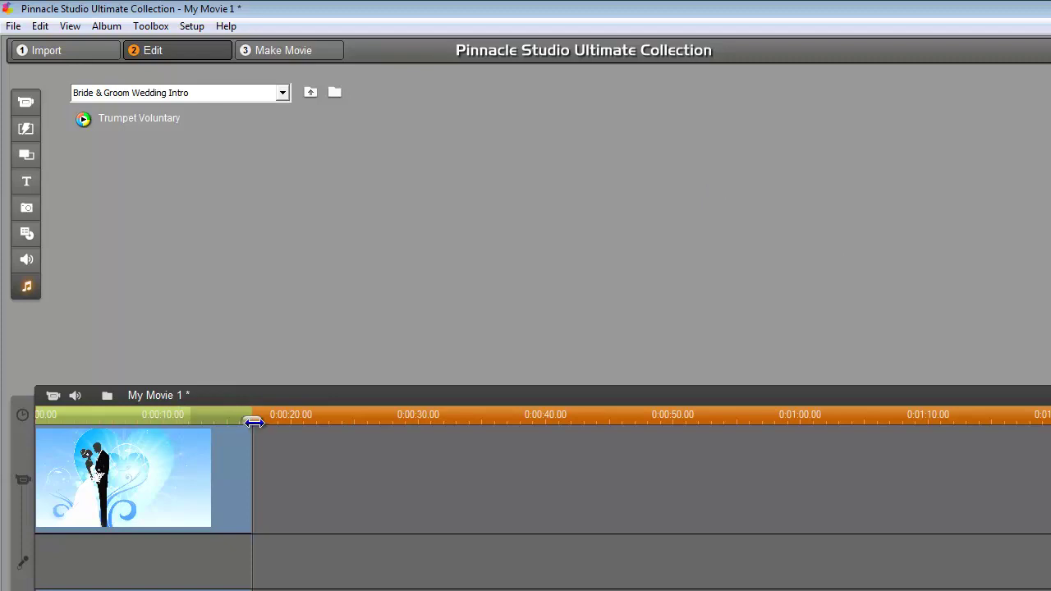
{"action": "left_click_drag", "start_coordinate": [252, 421], "coordinate": [33, 422]}
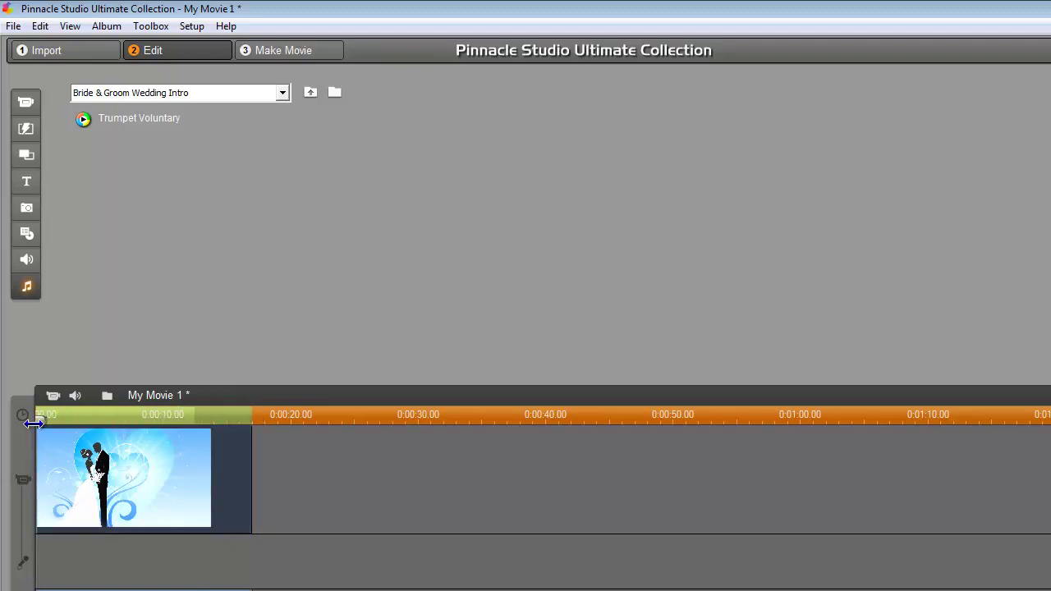